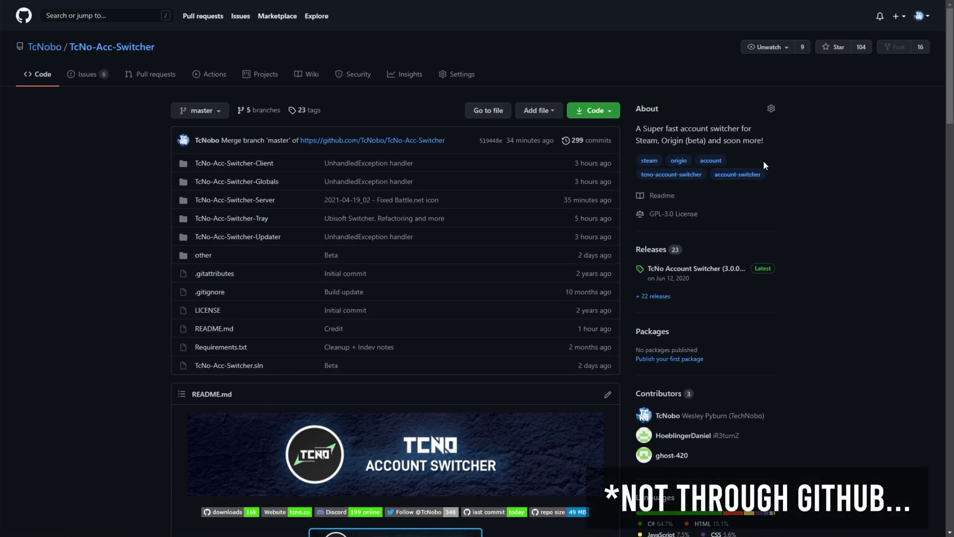
- Scroll down to the New beta version feature list and highlight Ubisoft Connect in it
scroll(763, 160, down, 5)
scroll(749, 183, down, 3)
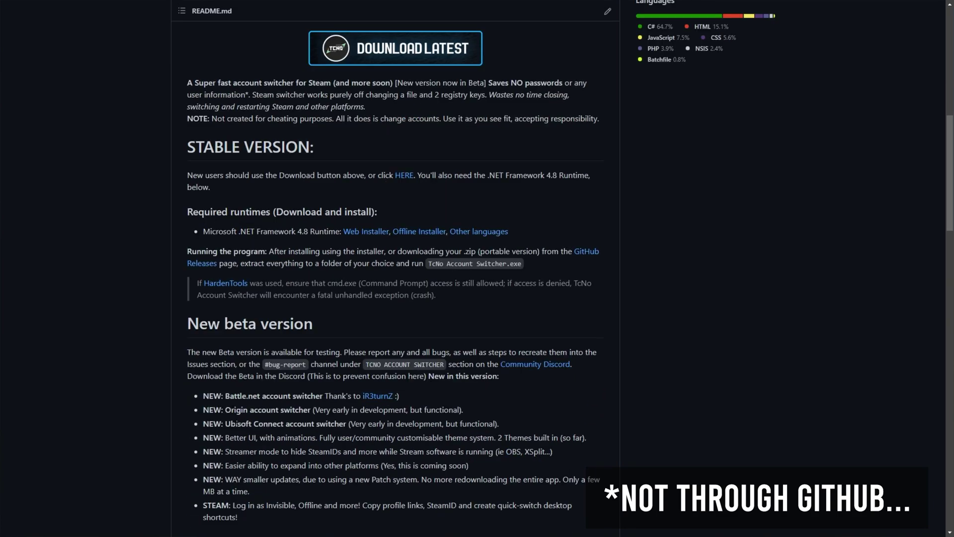
drag(236, 423, 262, 426)
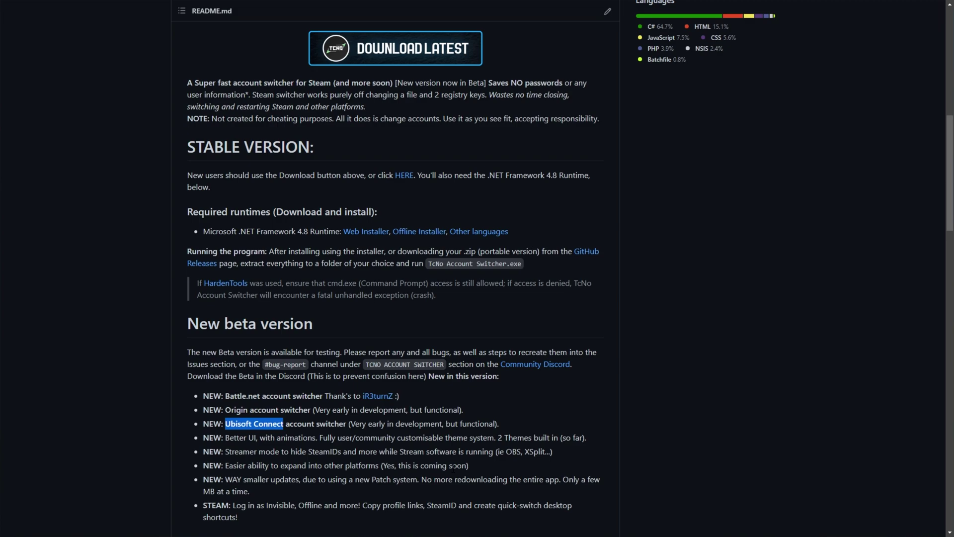
click(578, 370)
- Highlight the Community Discord, TCNO ACCOUNT SWITCHER and #bug-report mentions, then scroll to Required runtimes
drag(576, 365, 498, 365)
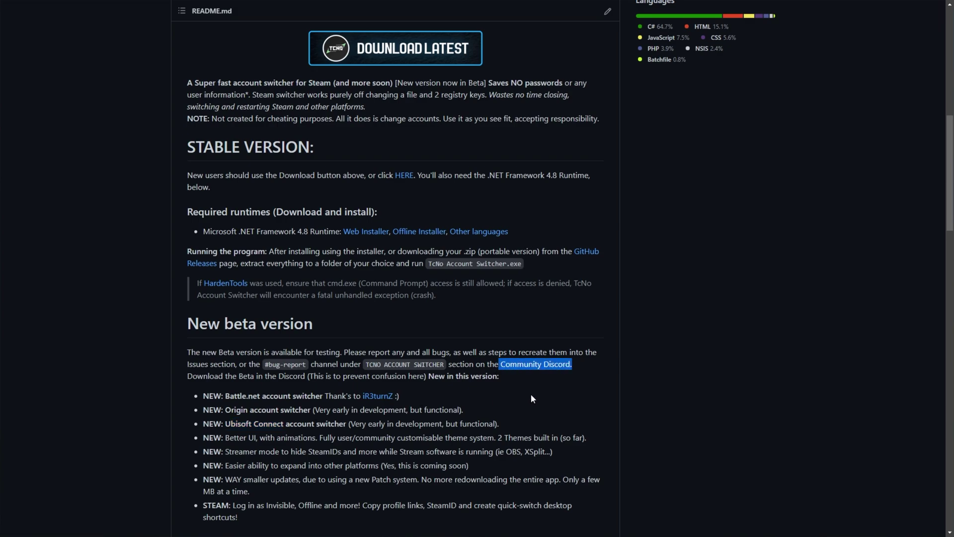
drag(444, 364, 366, 364)
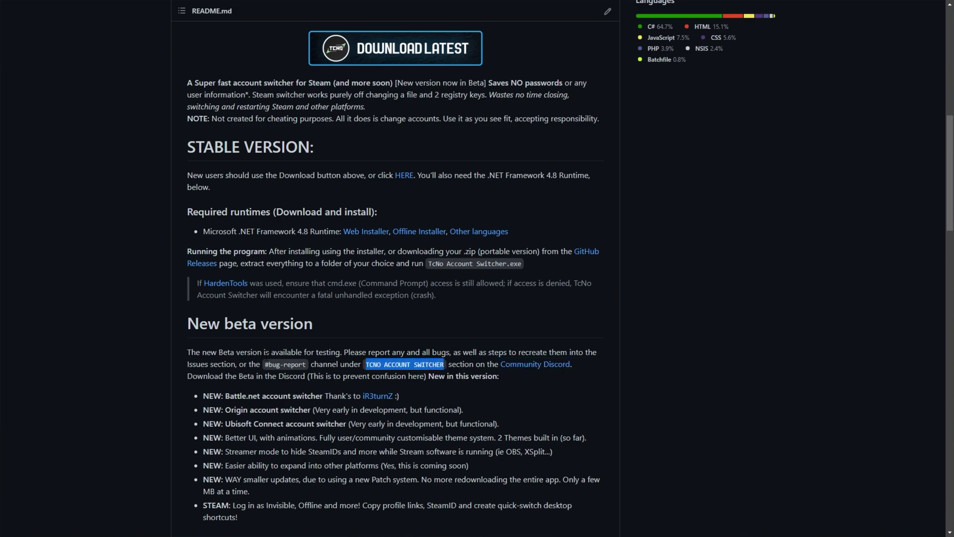
drag(306, 365, 264, 364)
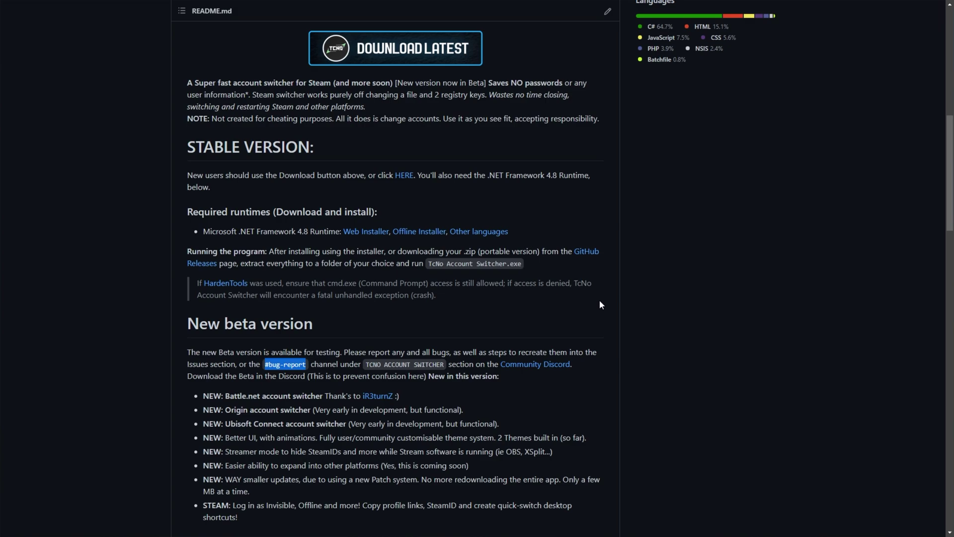
click(660, 279)
scroll(659, 276, down, 3)
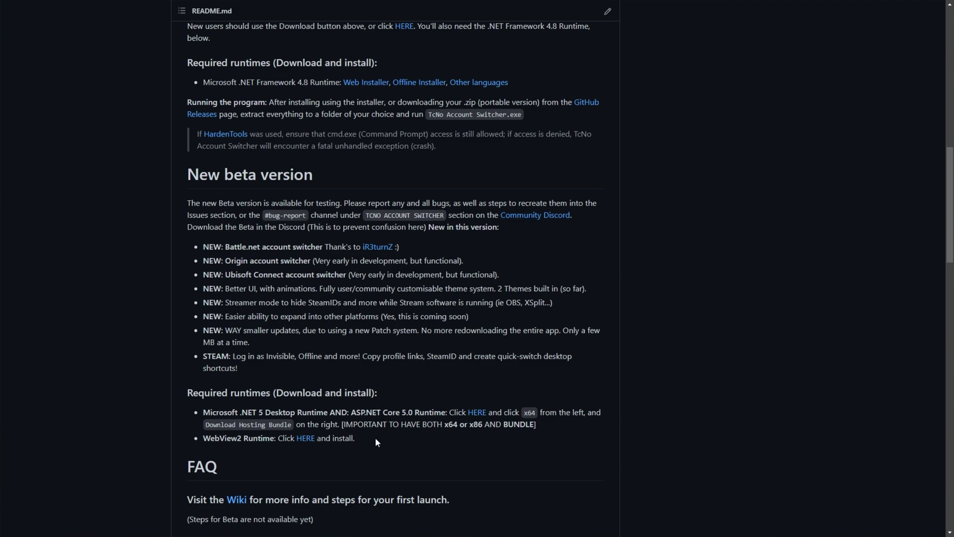
drag(371, 438, 445, 412)
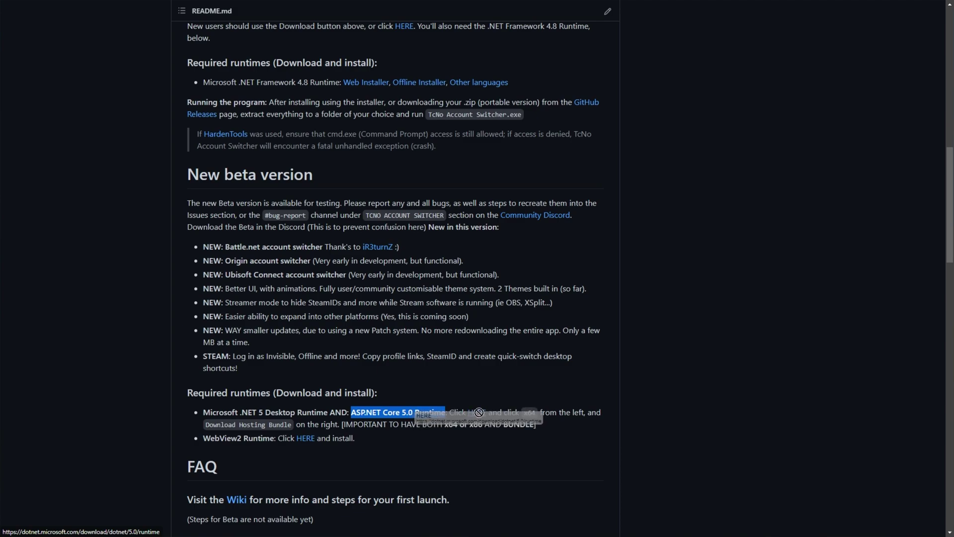
drag(203, 437, 274, 438)
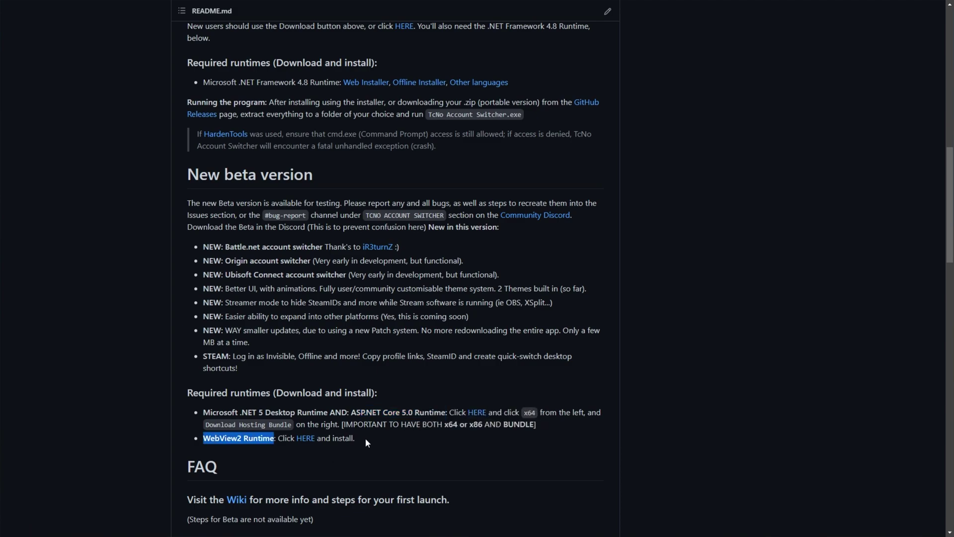
click(306, 438)
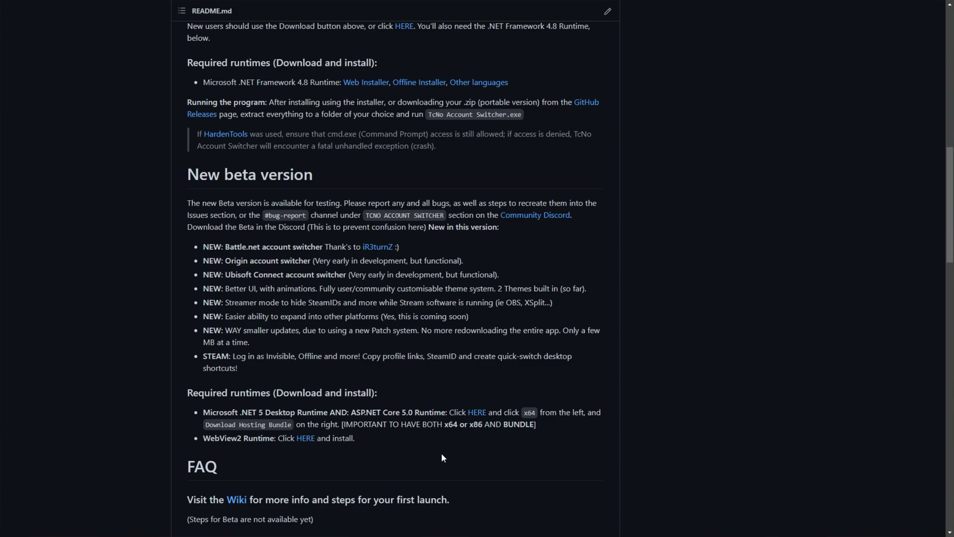
- Download the WebView2 runtime from its README link
right_click(478, 414)
key(Escape)
right_click(306, 440)
click(324, 446)
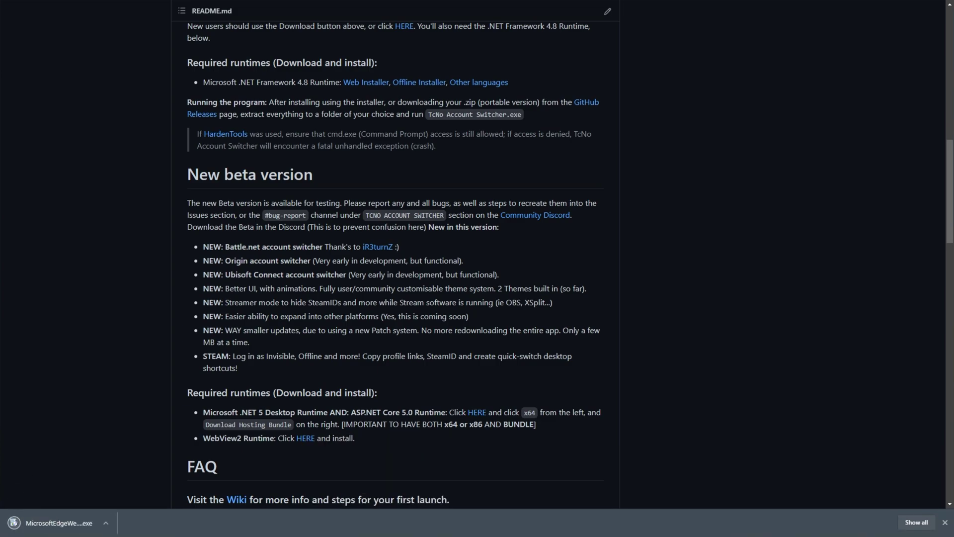
- Open the .NET 5.0 runtime page and download the x64 Desktop Runtime
drag(241, 411, 265, 412)
click(477, 412)
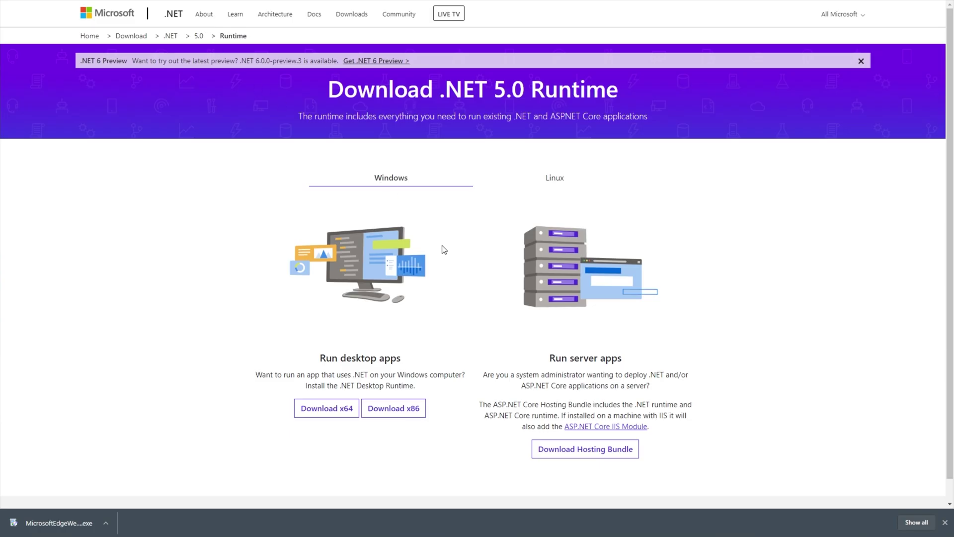
click(326, 408)
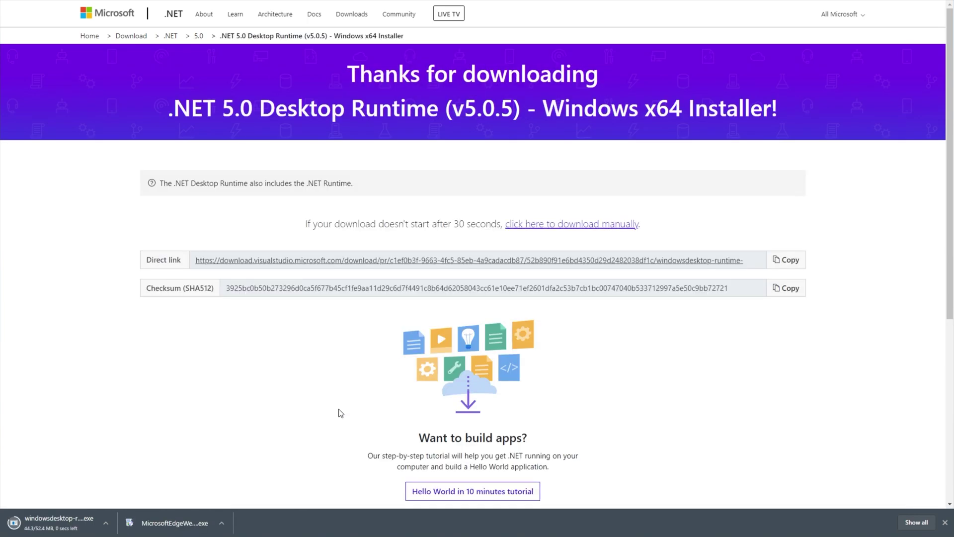
- Download the ASP.NET Core 5.0 Hosting Bundle installer through its direct link
key(alt+Left)
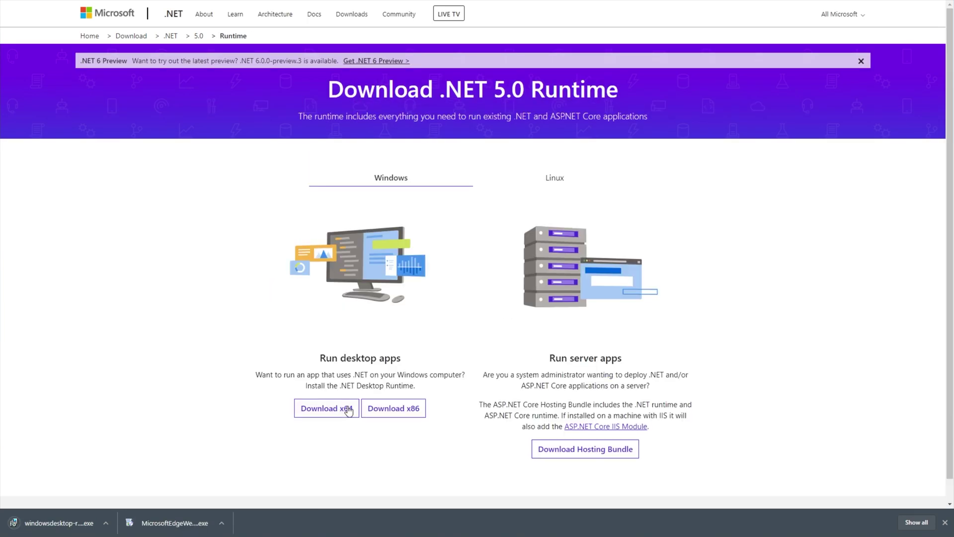
drag(548, 358, 622, 358)
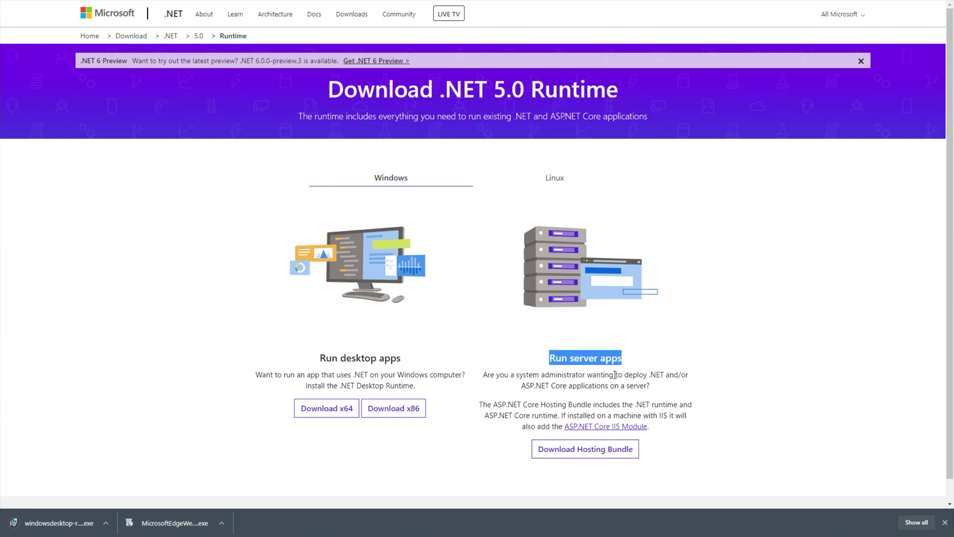
click(584, 452)
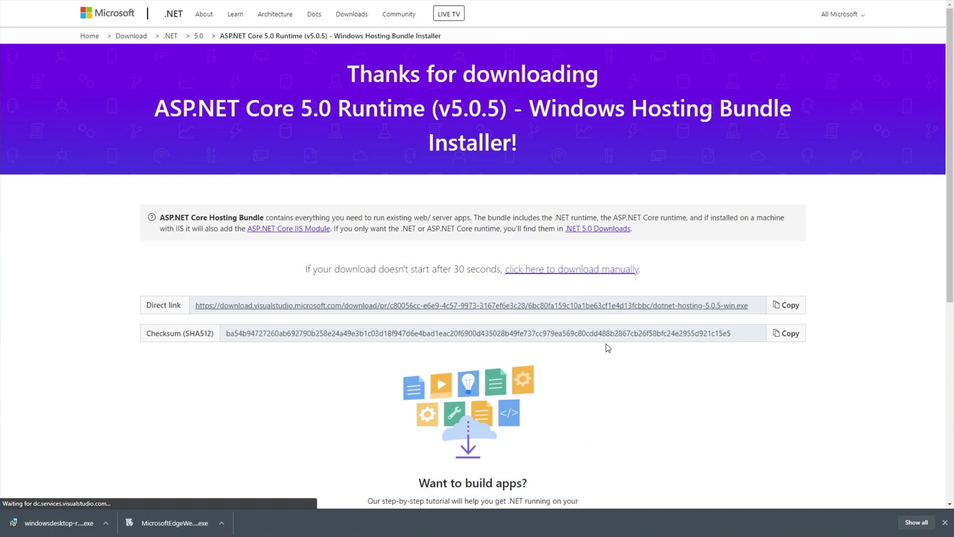
click(594, 271)
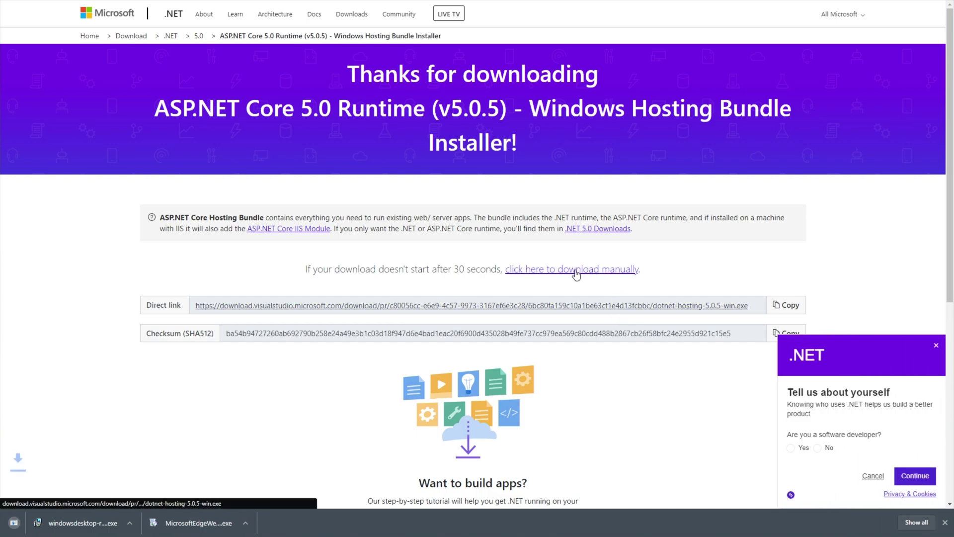
click(519, 309)
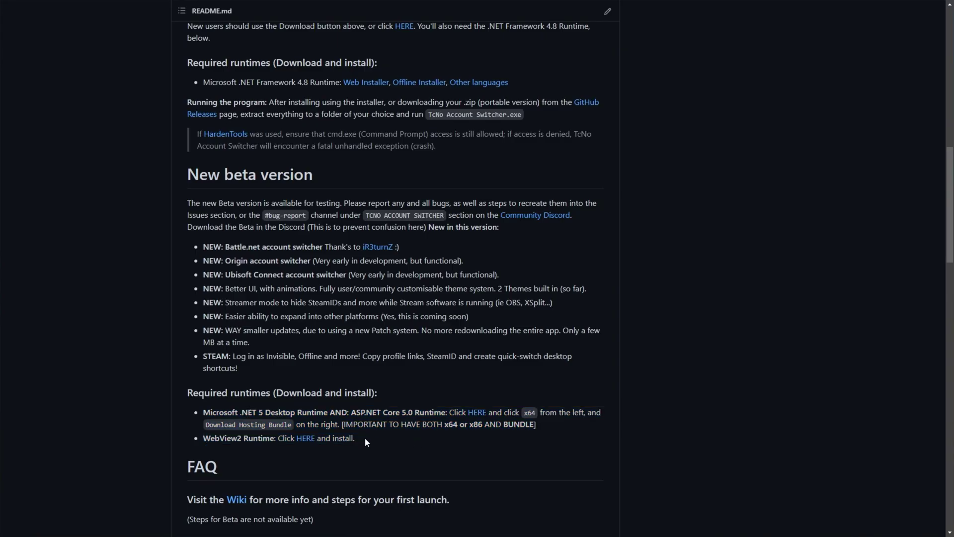
- Highlight the beta's required runtimes and the Community Discord mention, then scroll back up the README
drag(365, 439, 202, 411)
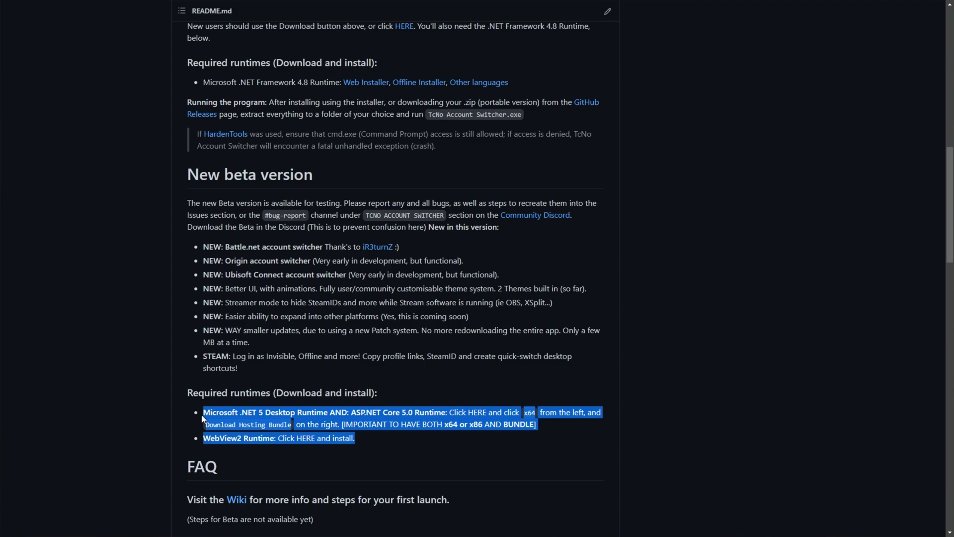
click(467, 437)
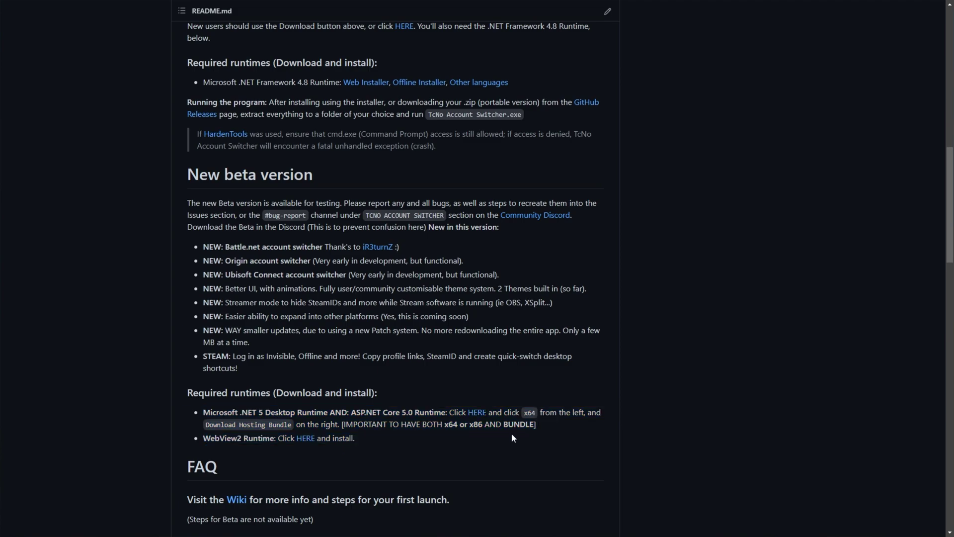
drag(572, 215, 398, 215)
click(426, 270)
scroll(529, 220, up, 8)
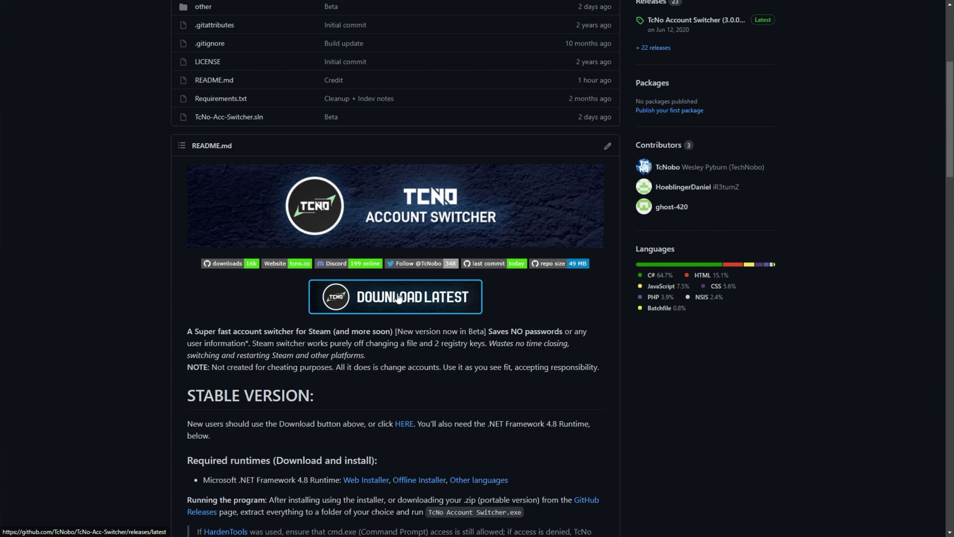
scroll(393, 320, up, 5)
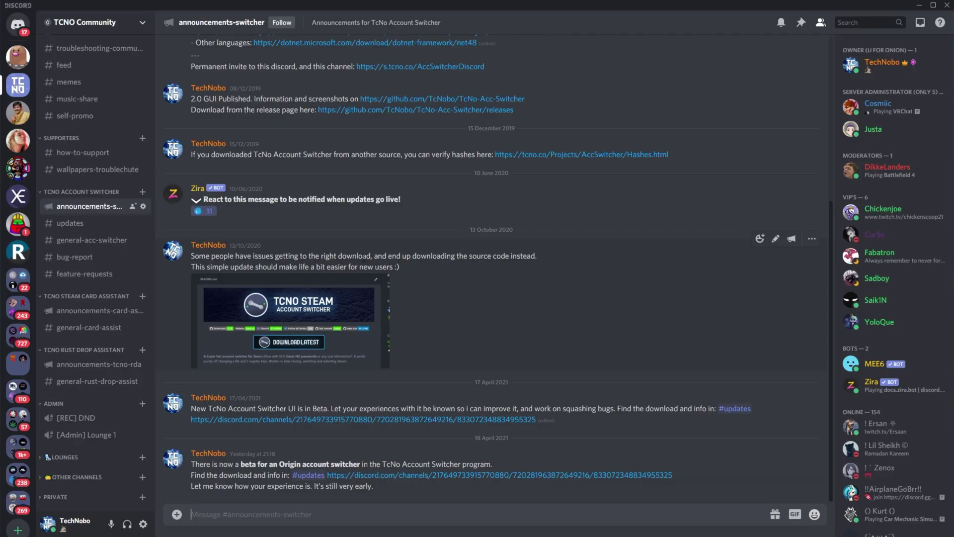
scroll(79, 198, up, 2)
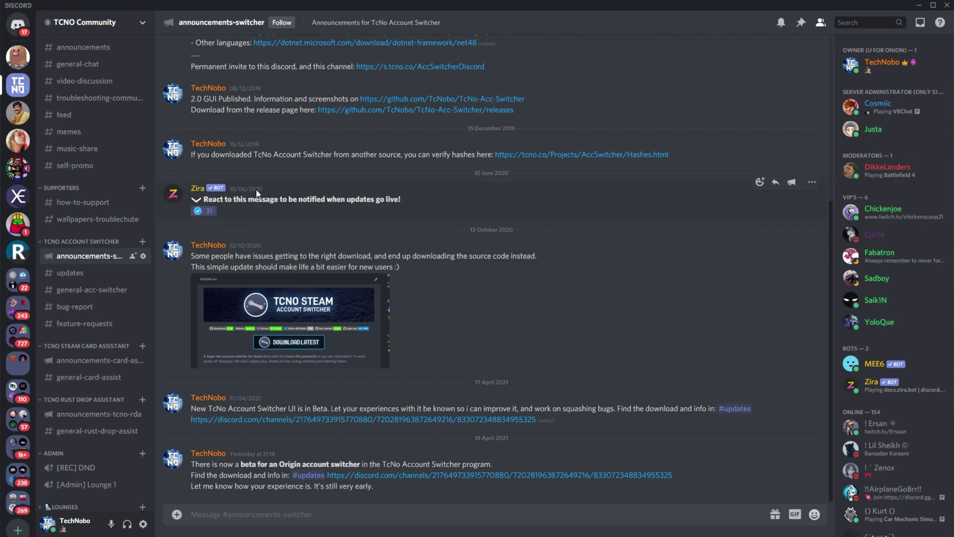
- Go to the #updates channel and download the TcNo-Acc-Switcher-BETA.zip attachment
mouse_move(205, 211)
click(91, 274)
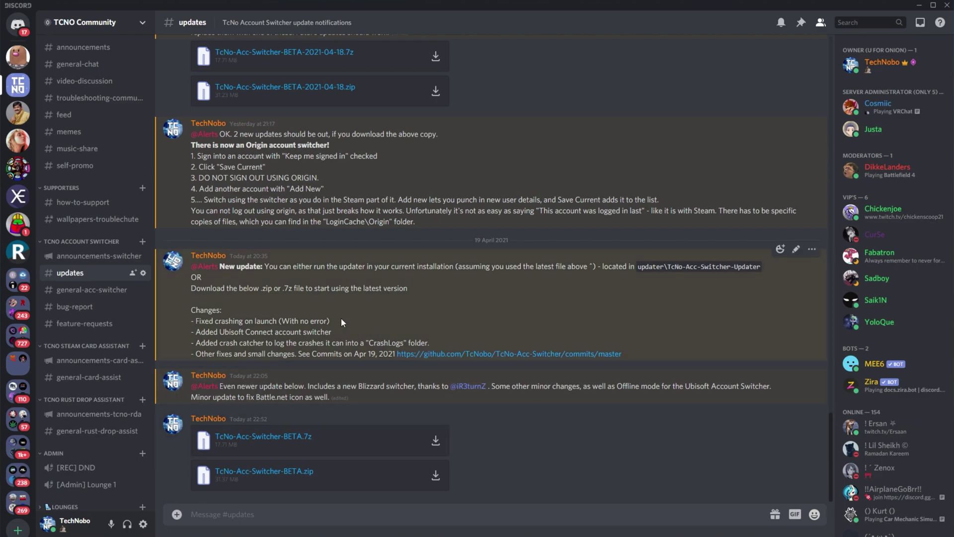
scroll(511, 284, up, 8)
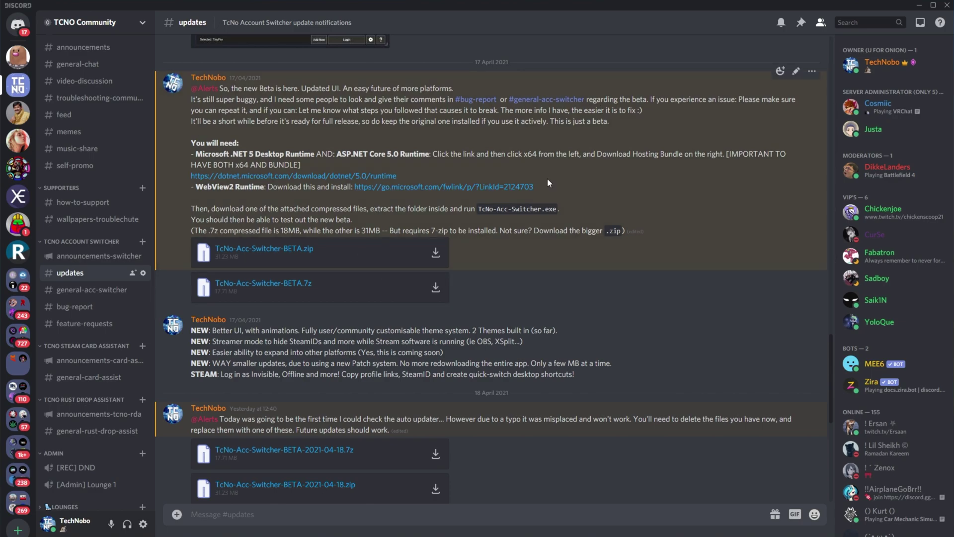
scroll(492, 298, down, 3)
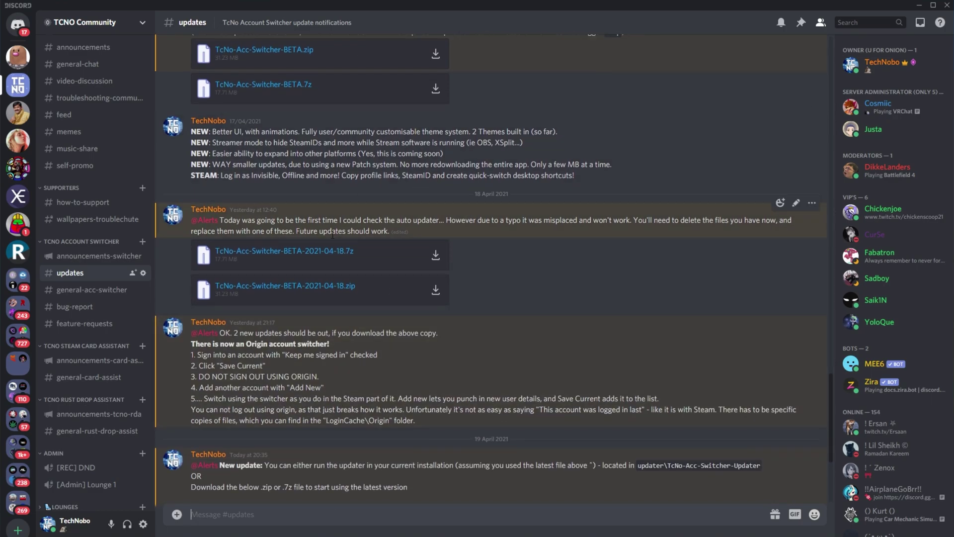
scroll(427, 243, down, 4)
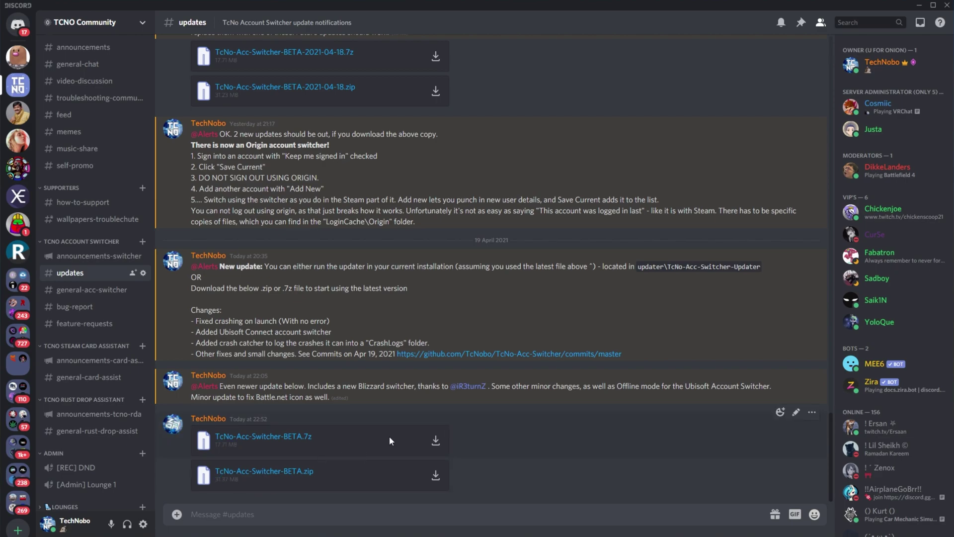
click(436, 474)
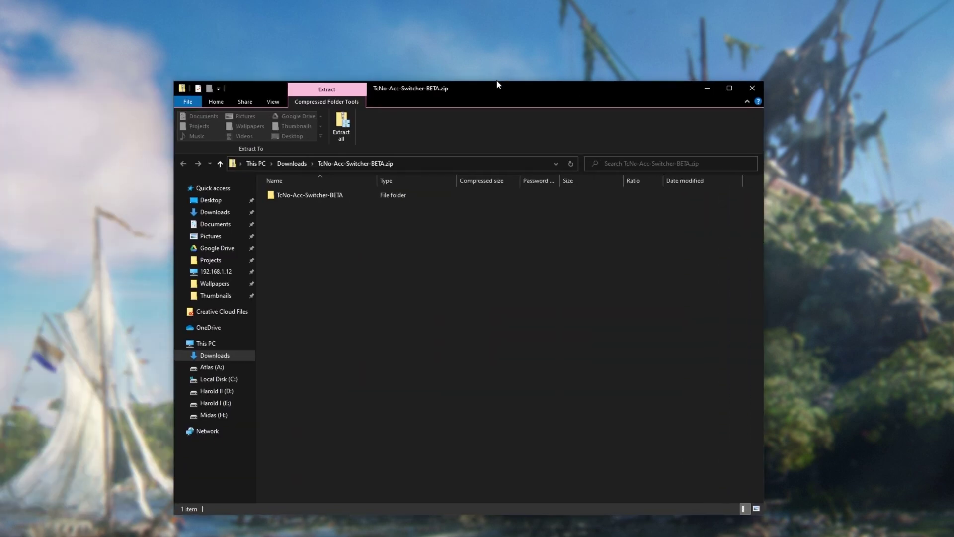
- Copy the TcNo-Acc-Switcher-BETA folder from the zip onto the desktop
drag(497, 81, 502, 130)
click(313, 237)
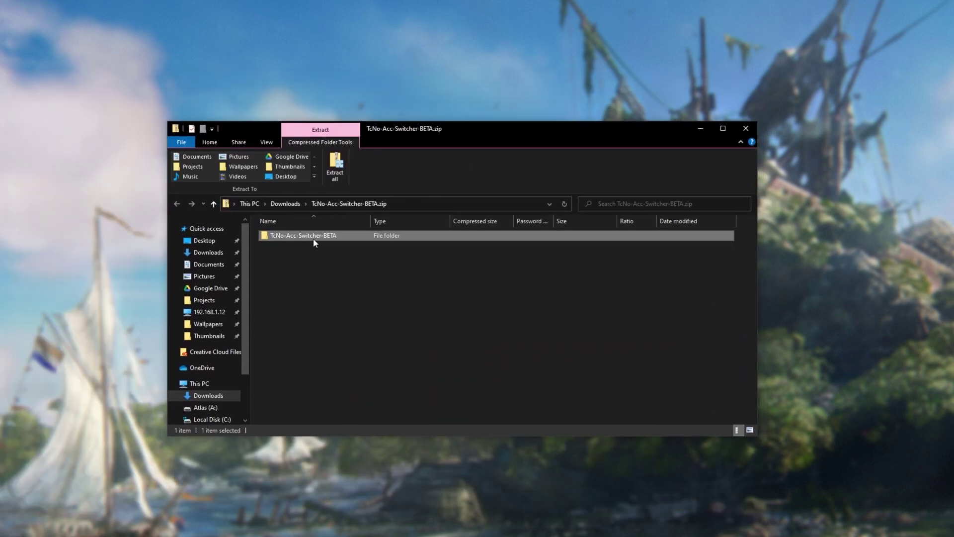
drag(313, 237, 61, 273)
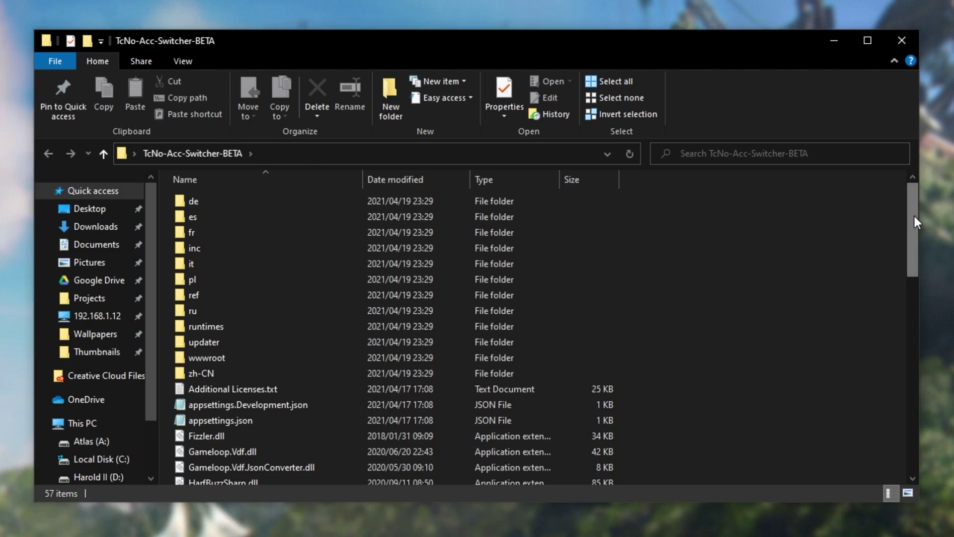
- Launch TcNo-Acc-Switcher.exe, centre the switcher window and minimise File Explorer
drag(913, 214, 863, 349)
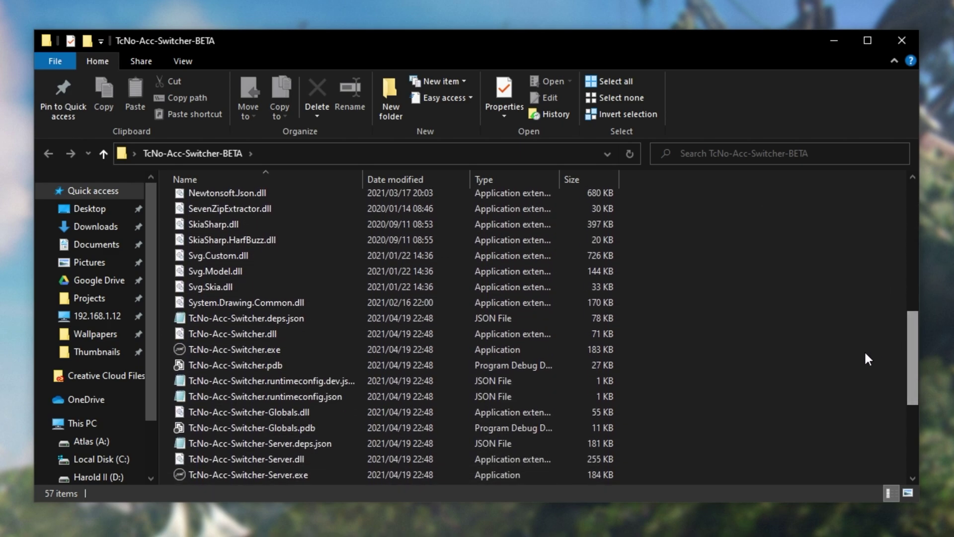
click(300, 349)
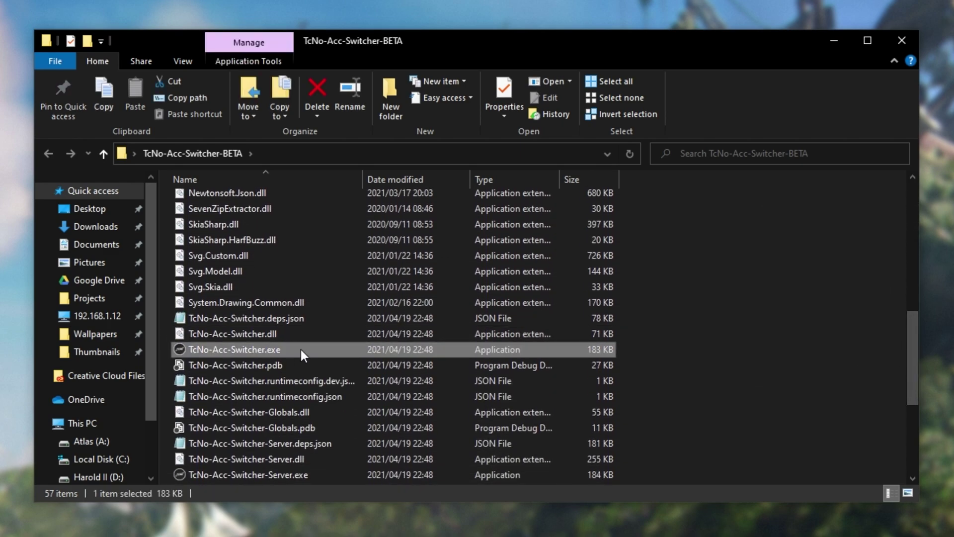
scroll(300, 349, down, 4)
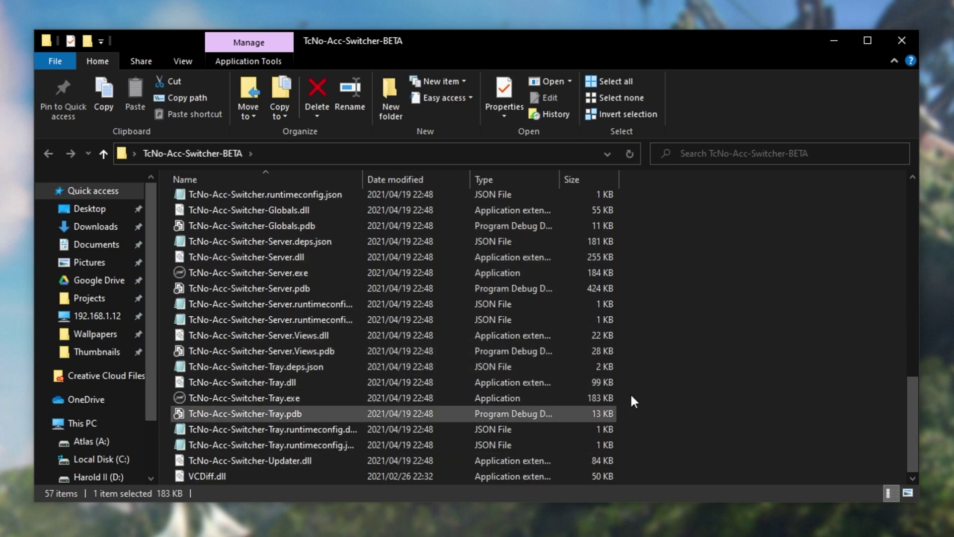
scroll(469, 309, up, 3)
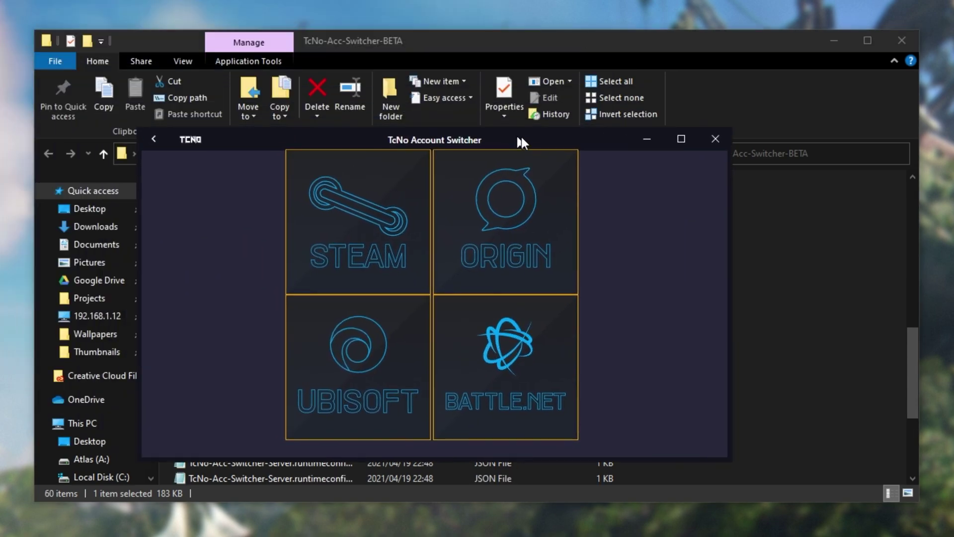
drag(521, 136, 496, 49)
click(834, 40)
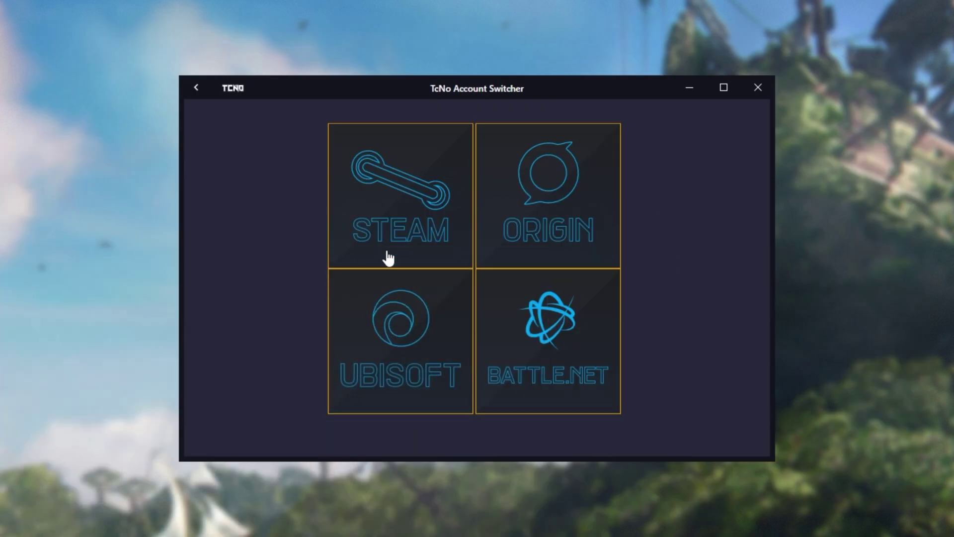
- Look at the Steam list, then save the signed-in account on the Ubisoft page with Save Current
click(425, 231)
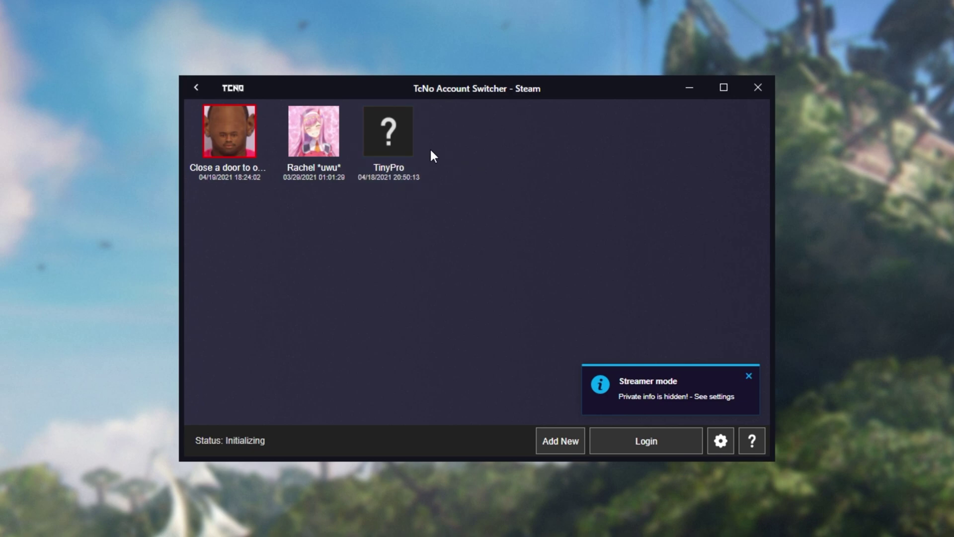
click(190, 88)
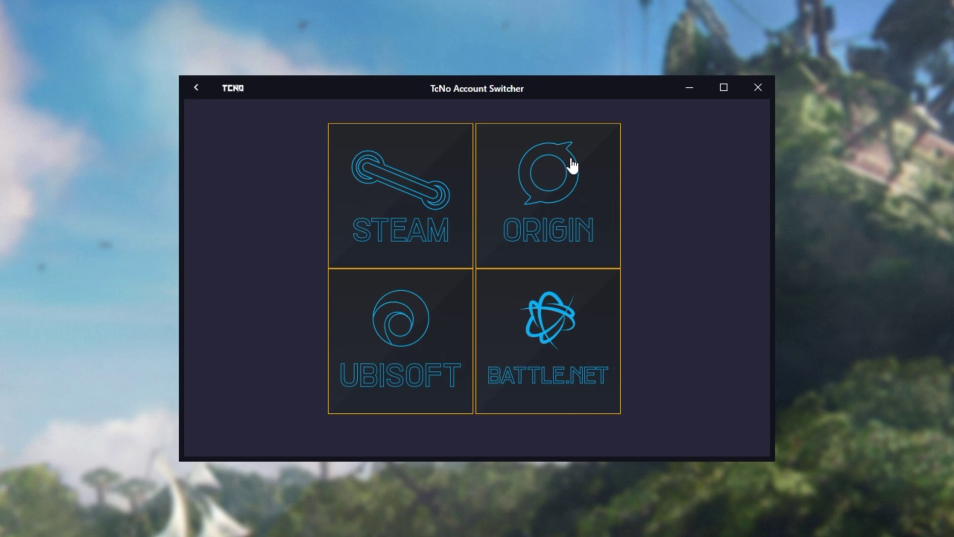
click(435, 350)
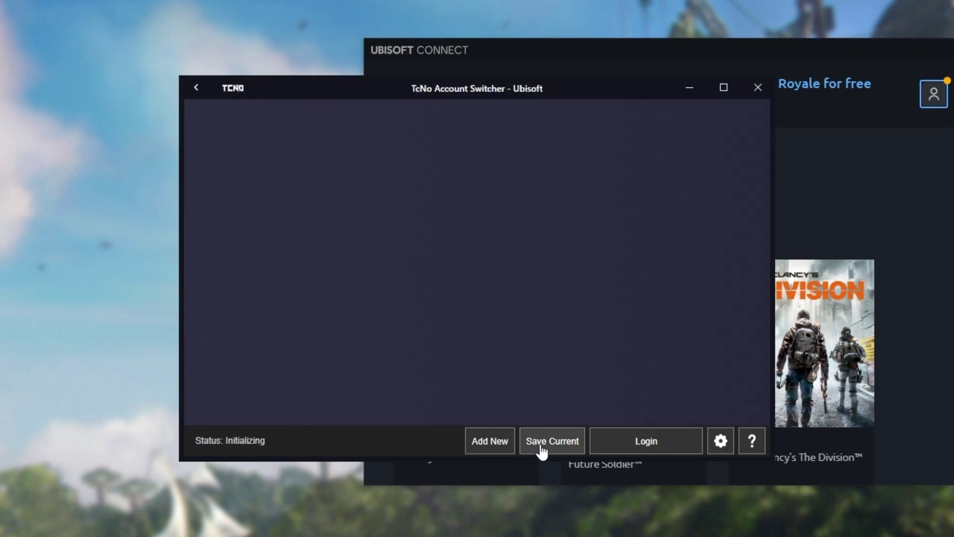
click(540, 443)
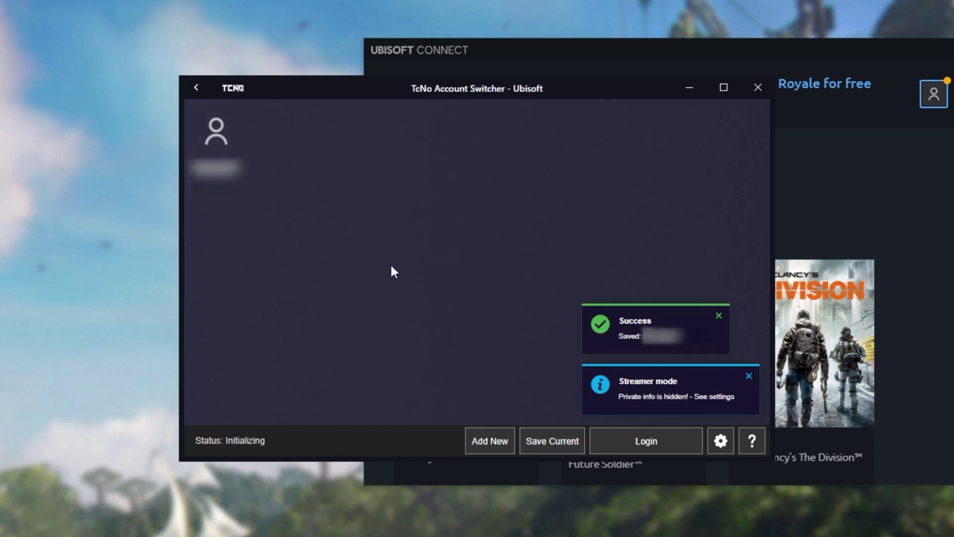
click(495, 446)
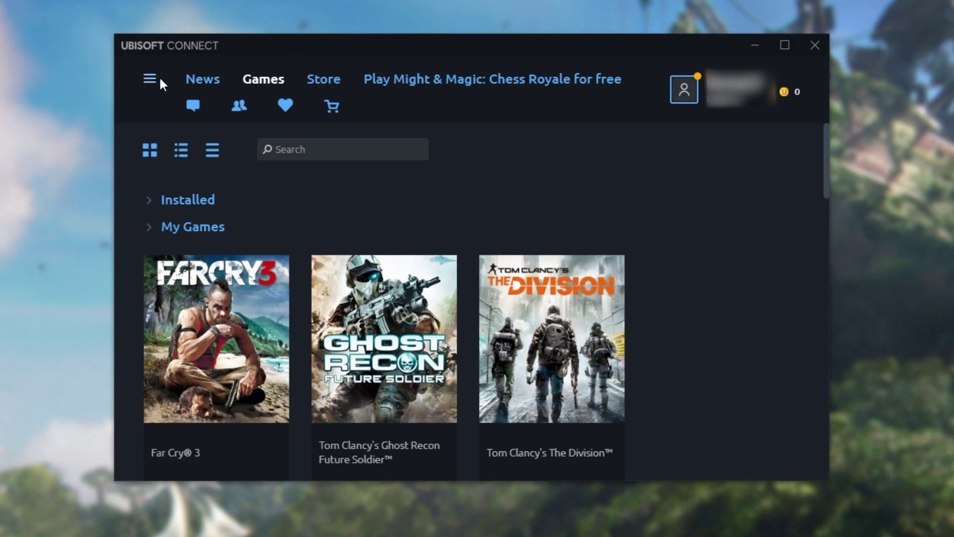
click(151, 78)
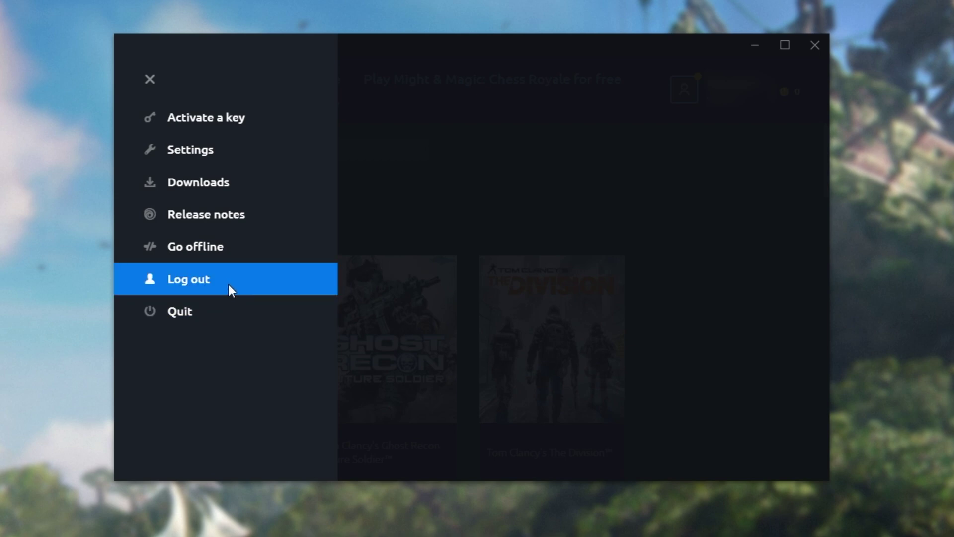
click(526, 256)
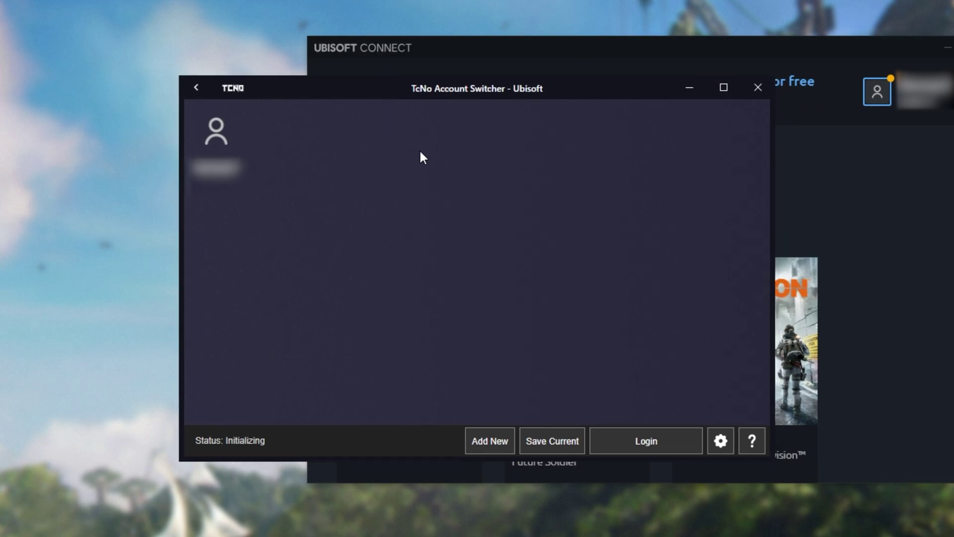
- Add a new Ubisoft account by logging in with Remember me ticked, then view its Games library
click(487, 443)
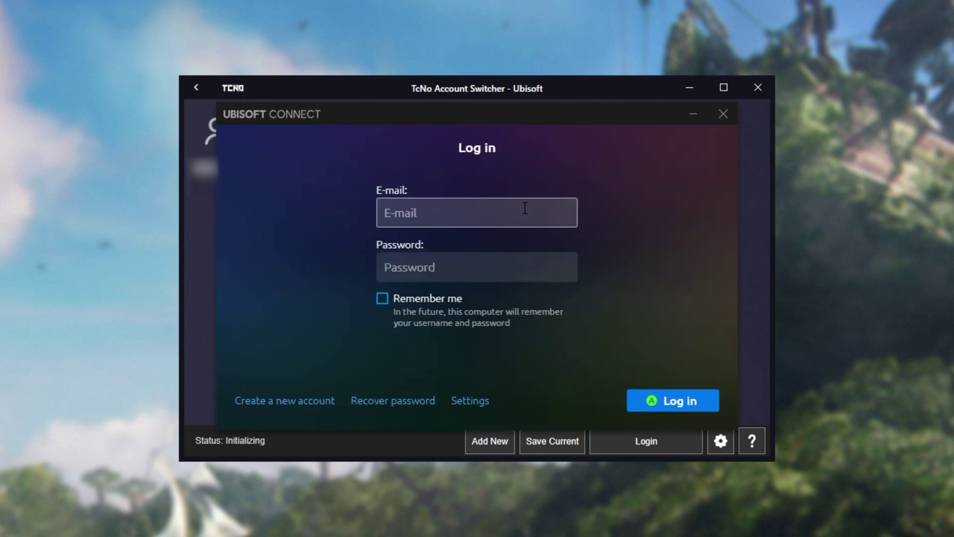
click(381, 303)
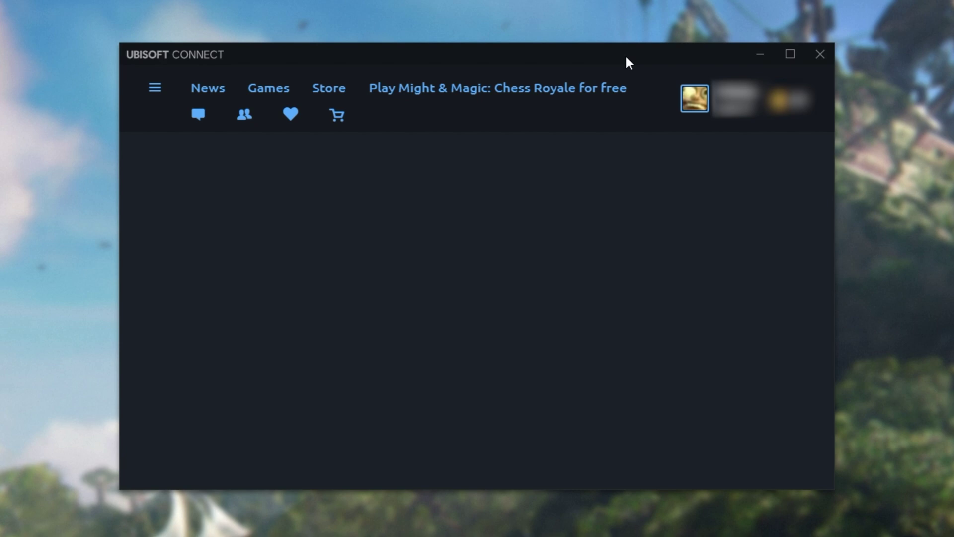
click(268, 89)
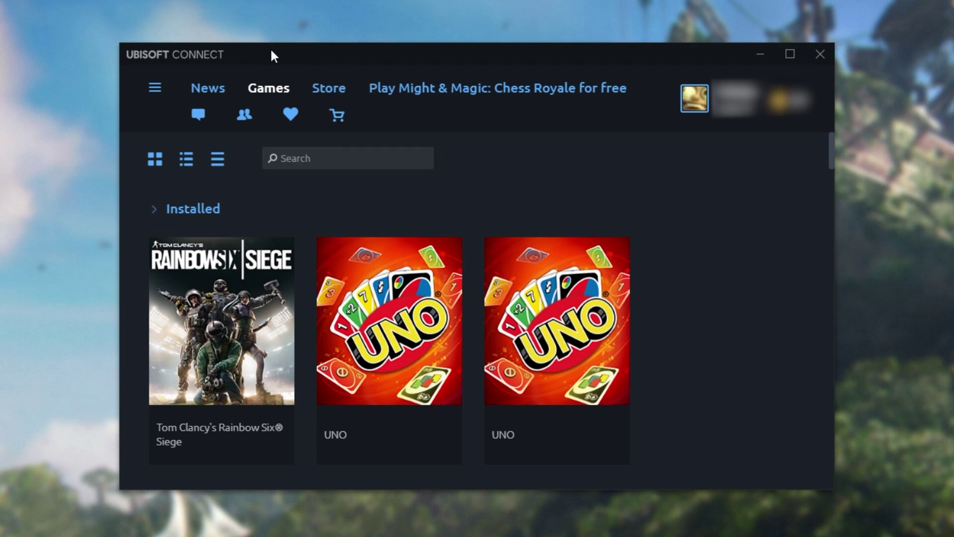
drag(271, 50, 499, 50)
- Save the second Ubisoft account, then show the first account's Login as Online/Offline choices
click(250, 197)
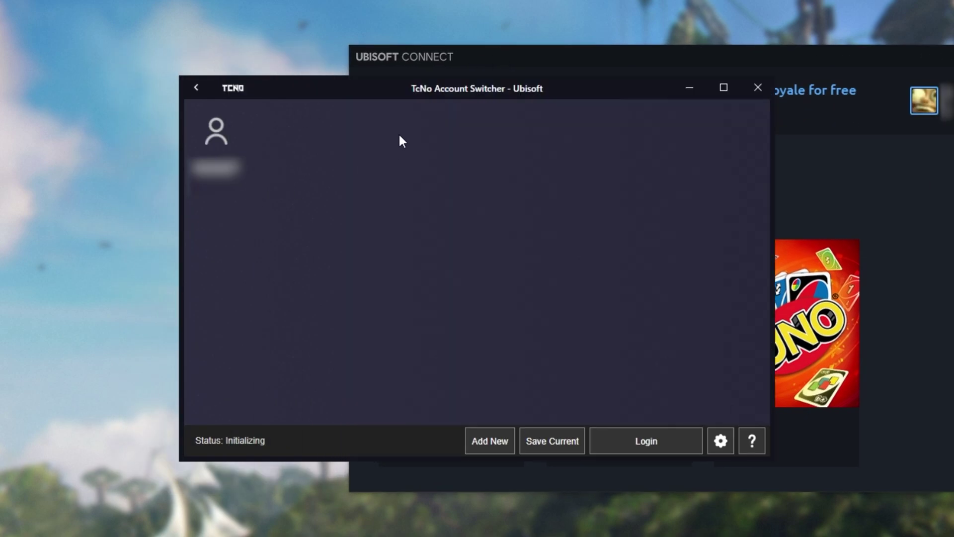
click(539, 437)
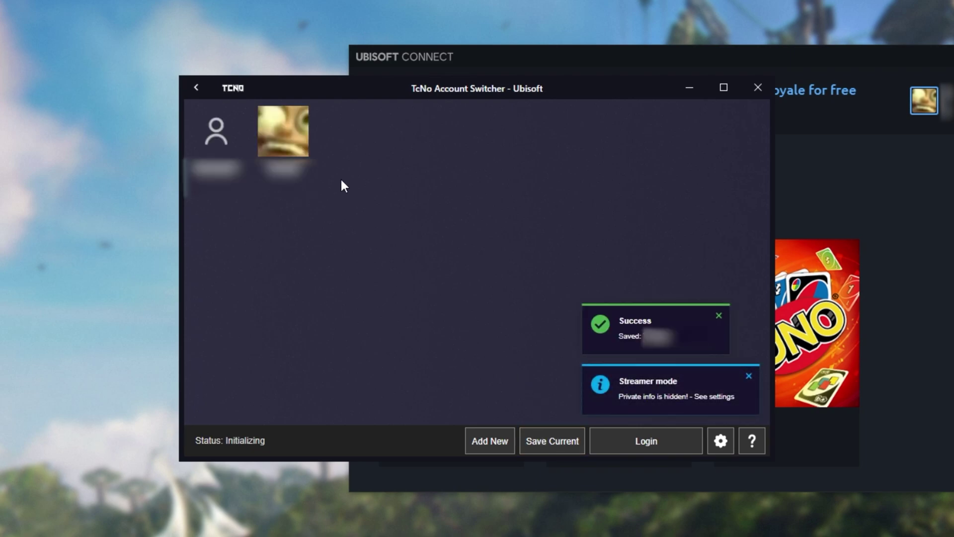
click(227, 155)
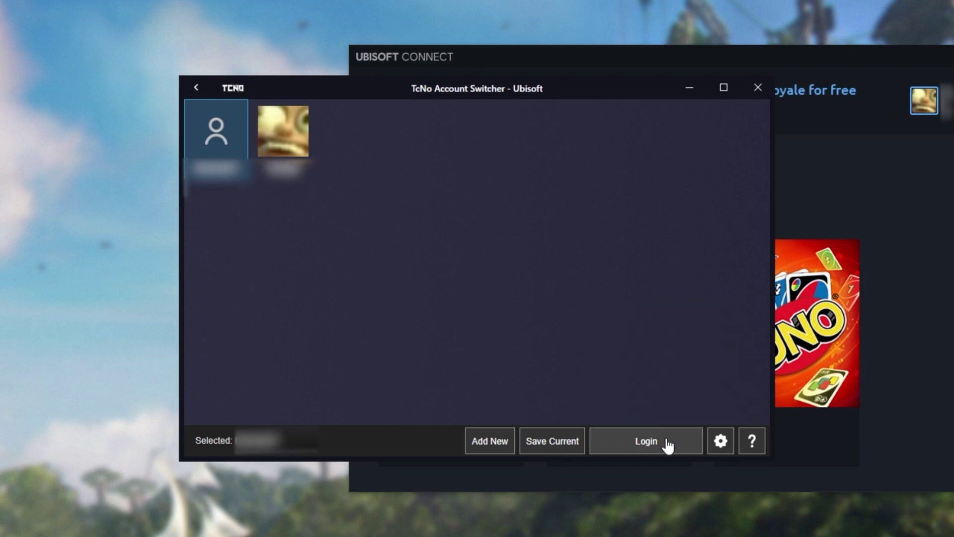
right_click(238, 149)
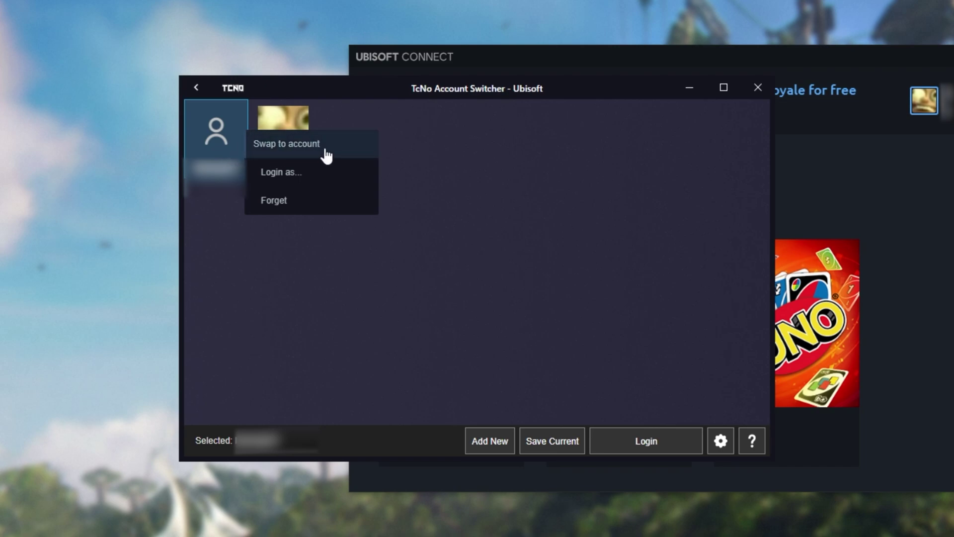
mouse_move(326, 170)
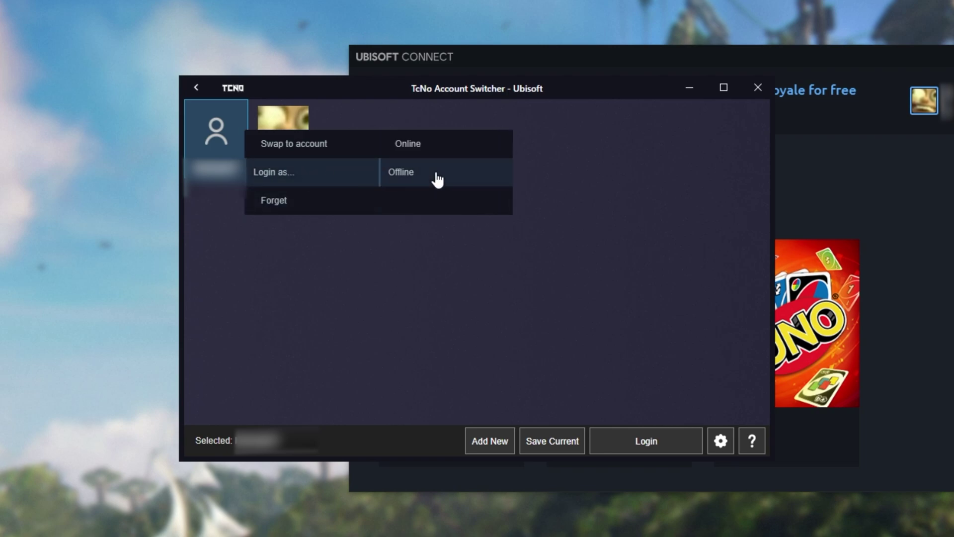
- Log into the first Ubisoft account in offline mode and return to the switcher
click(437, 179)
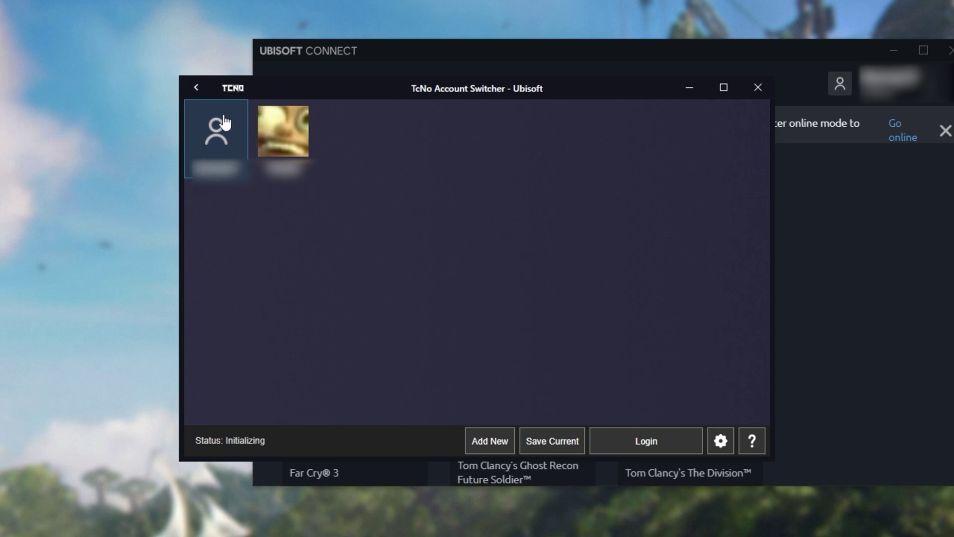
click(896, 152)
click(219, 149)
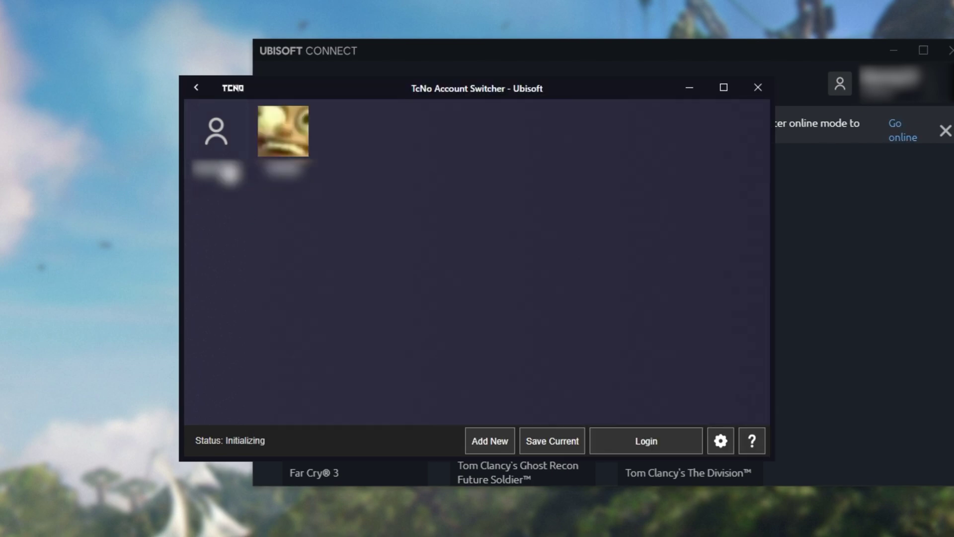
- Swap Ubisoft Connect to the second saved account by double-clicking its tile
right_click(231, 121)
mouse_move(306, 169)
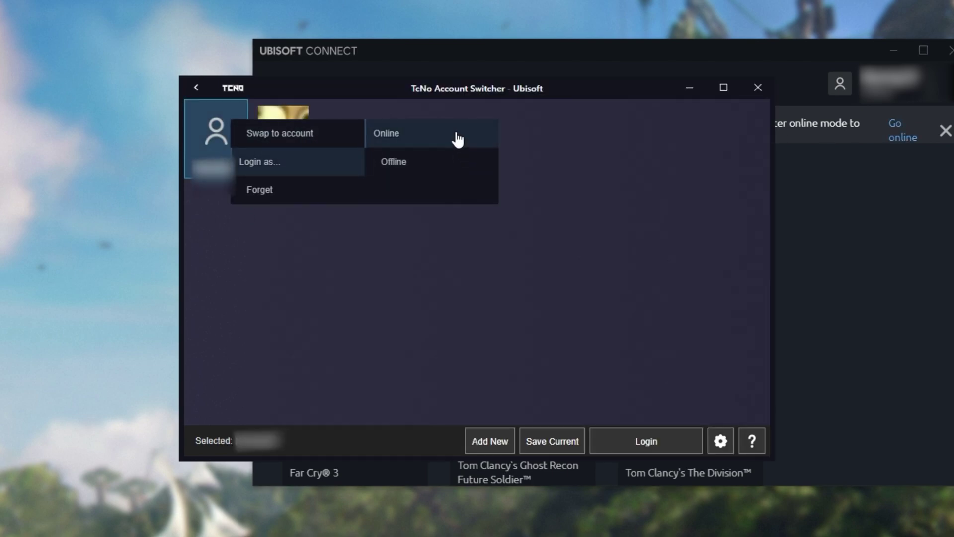
click(629, 220)
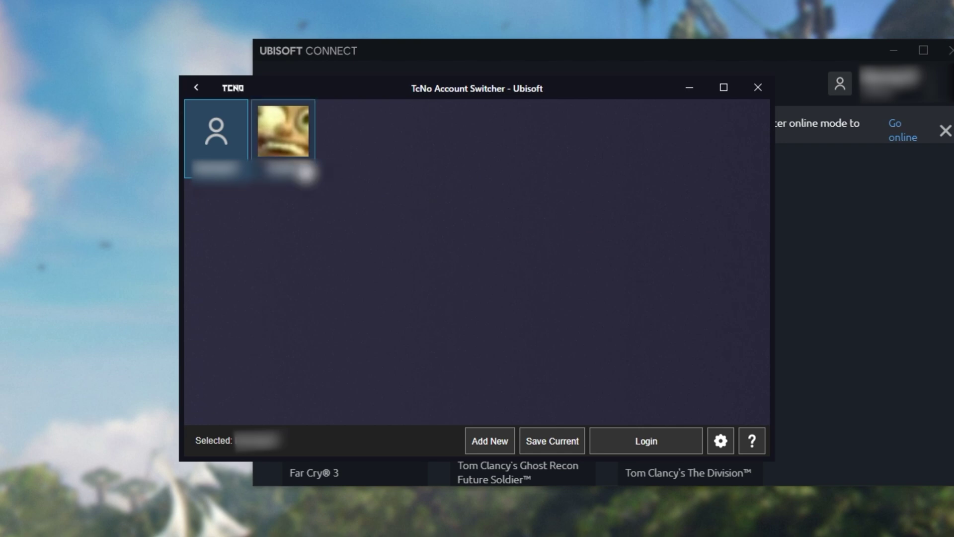
double_click(308, 174)
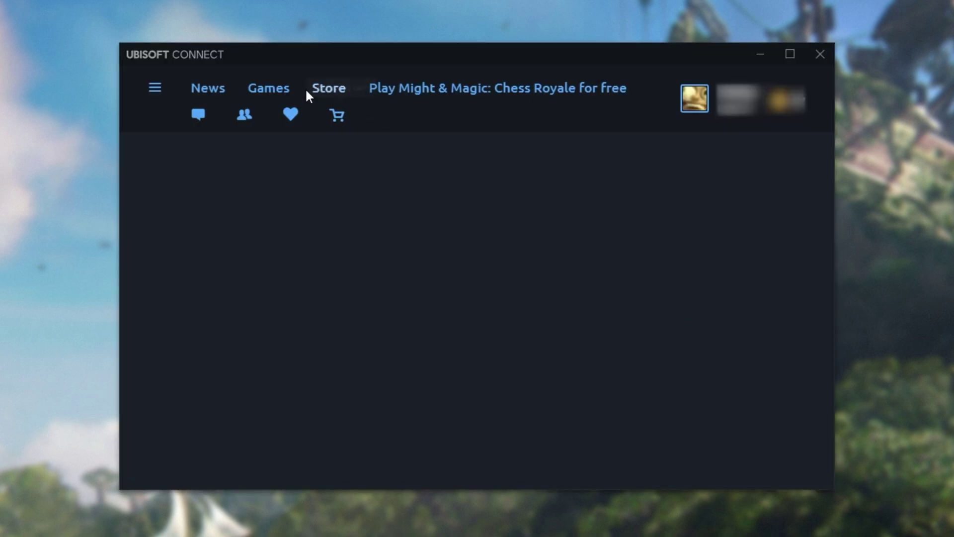
- Browse the new account's Games library, minimise Ubisoft Connect, and return to the platform picker
click(267, 88)
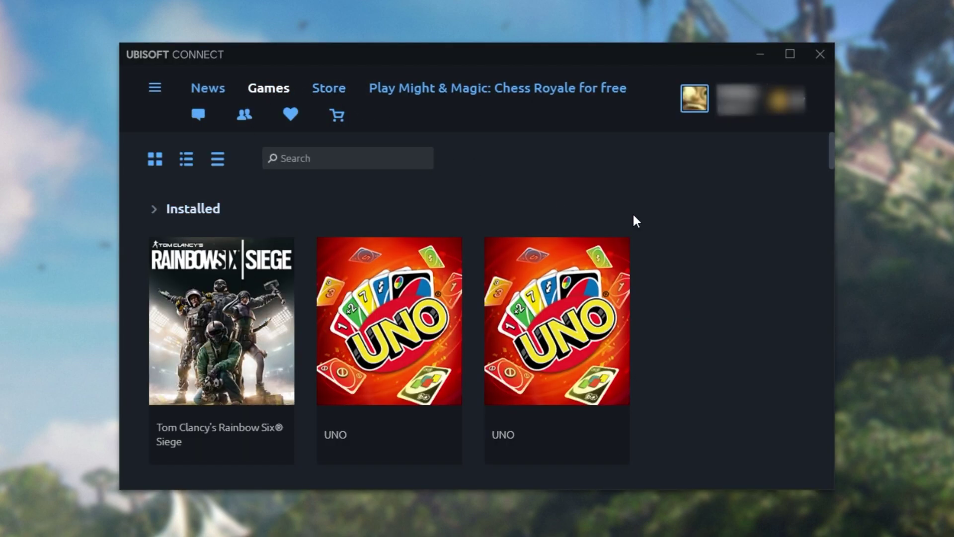
scroll(633, 213, down, 5)
scroll(633, 213, up, 5)
click(768, 52)
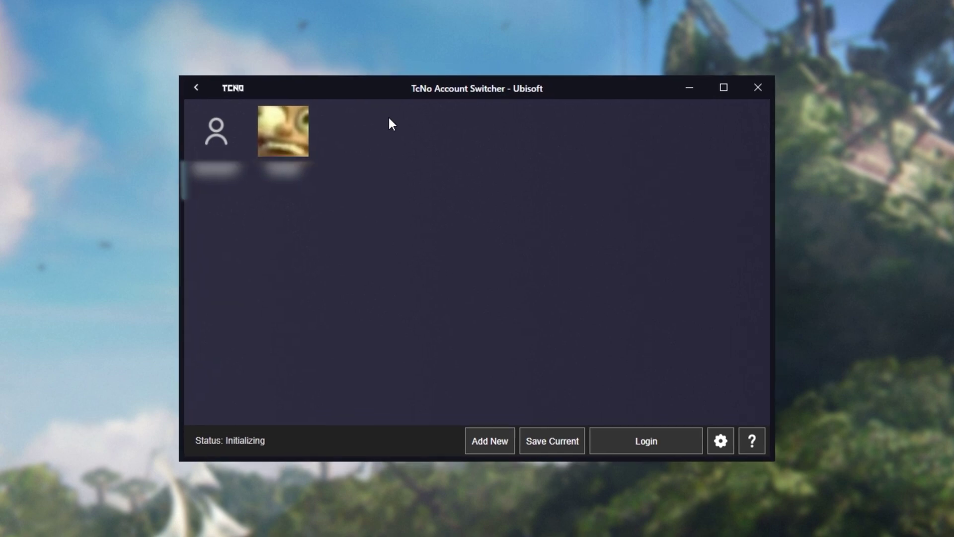
click(196, 88)
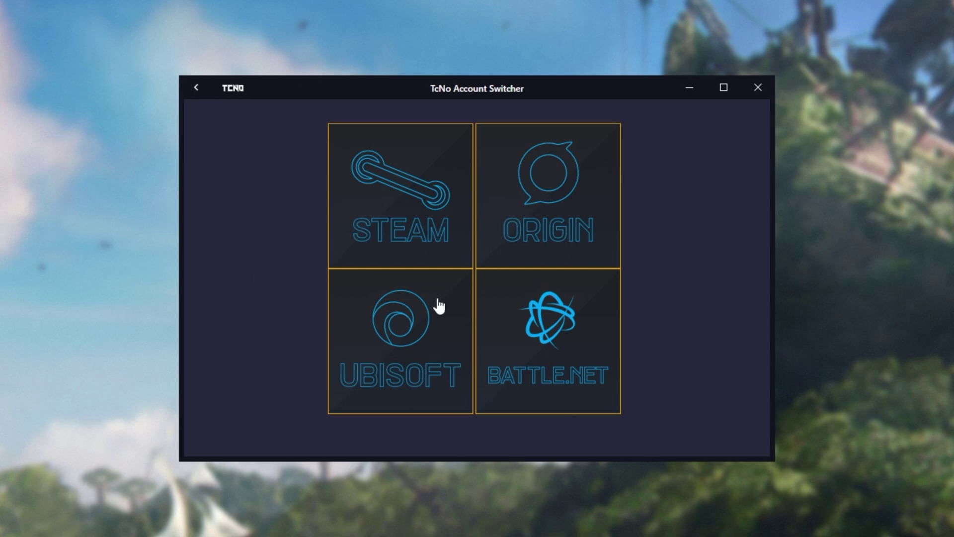
click(431, 233)
right_click(243, 125)
mouse_move(312, 169)
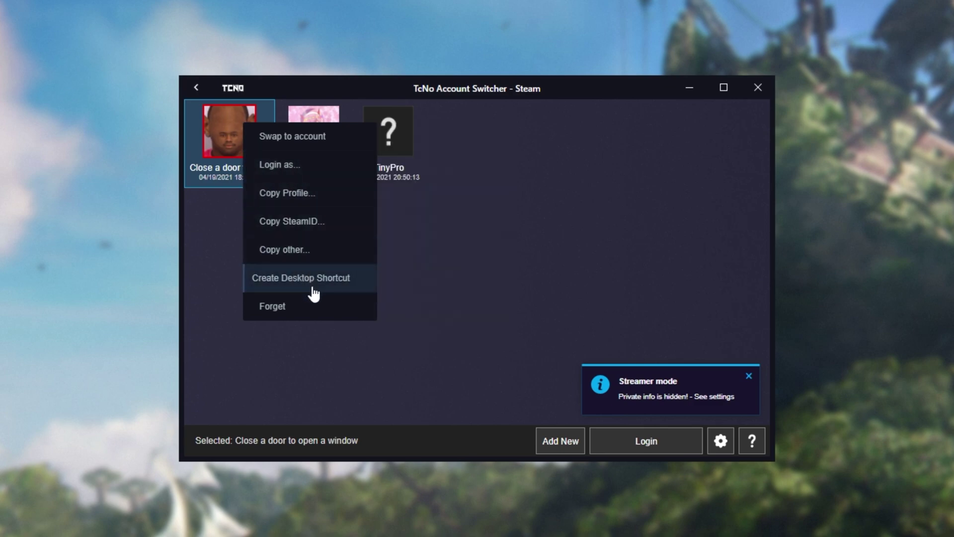
mouse_move(328, 198)
mouse_move(298, 221)
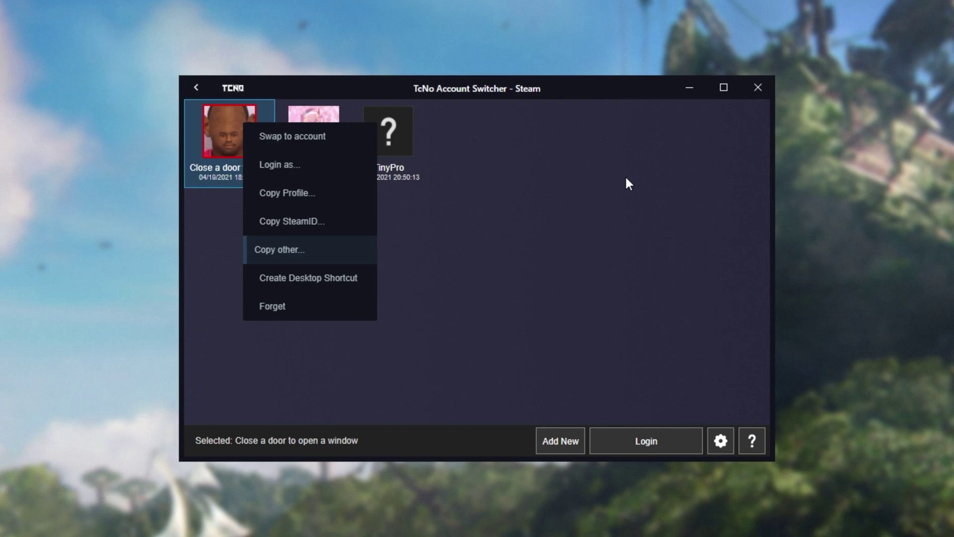
click(646, 187)
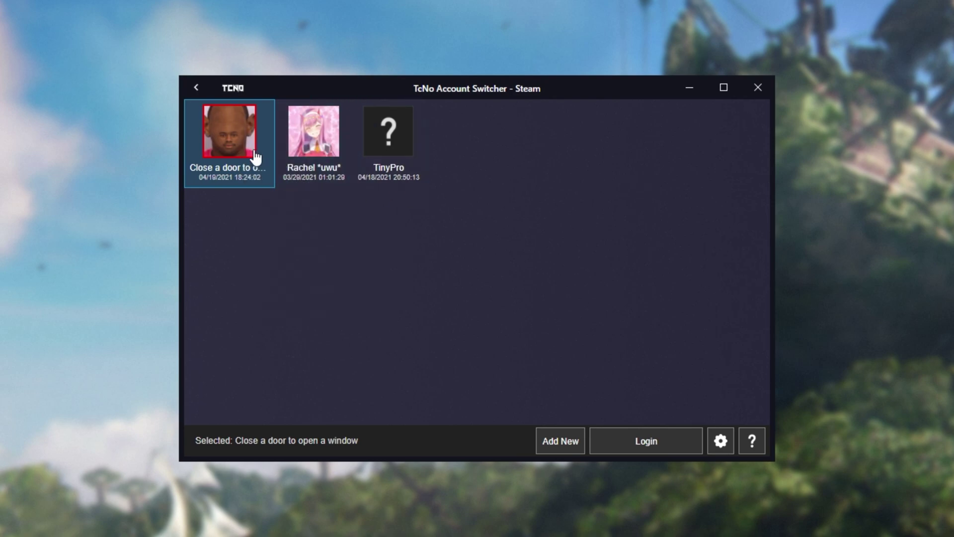
right_click(261, 133)
mouse_move(355, 276)
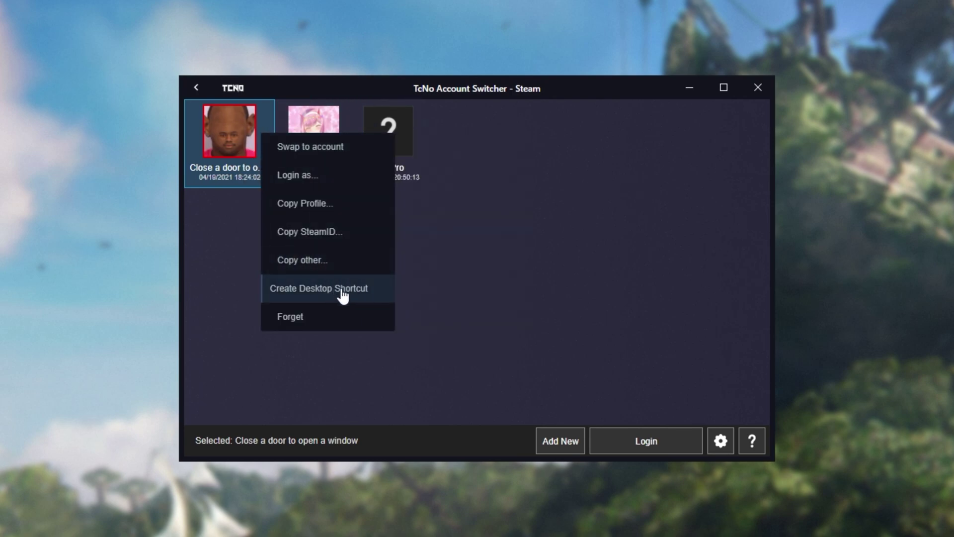
click(493, 309)
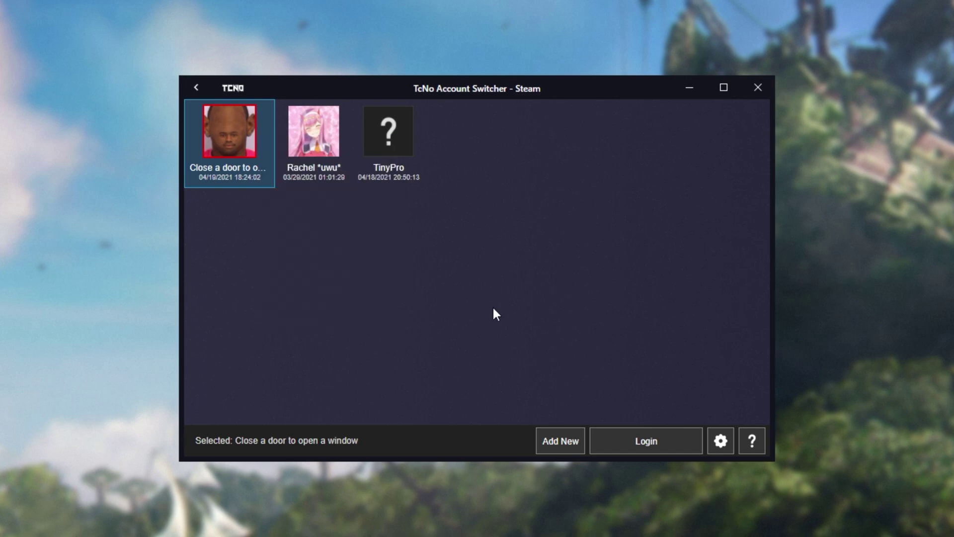
click(197, 91)
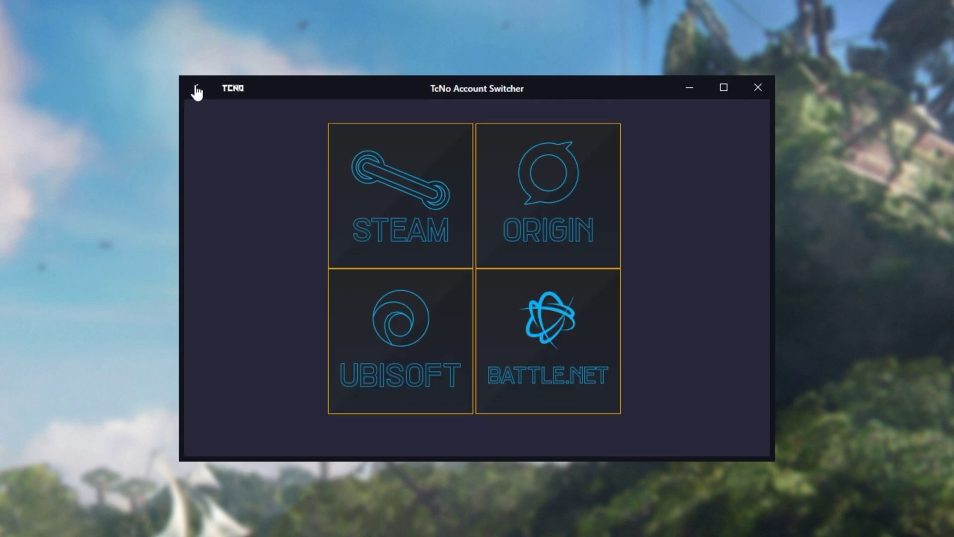
- Browse the TCNO Community's #updates, #bug-report, #general-acc-switcher and #feature-requests channels, then minimise Discord
click(395, 368)
right_click(297, 137)
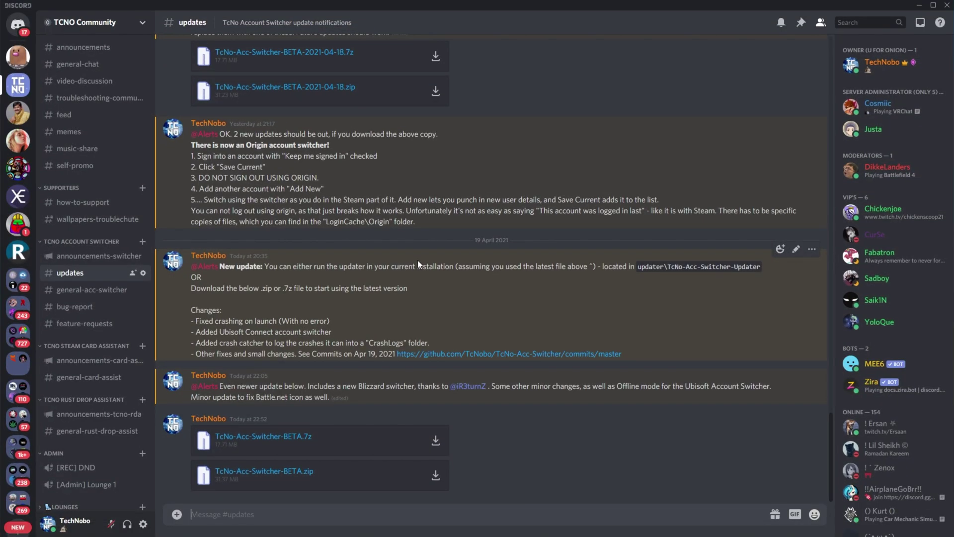
click(70, 309)
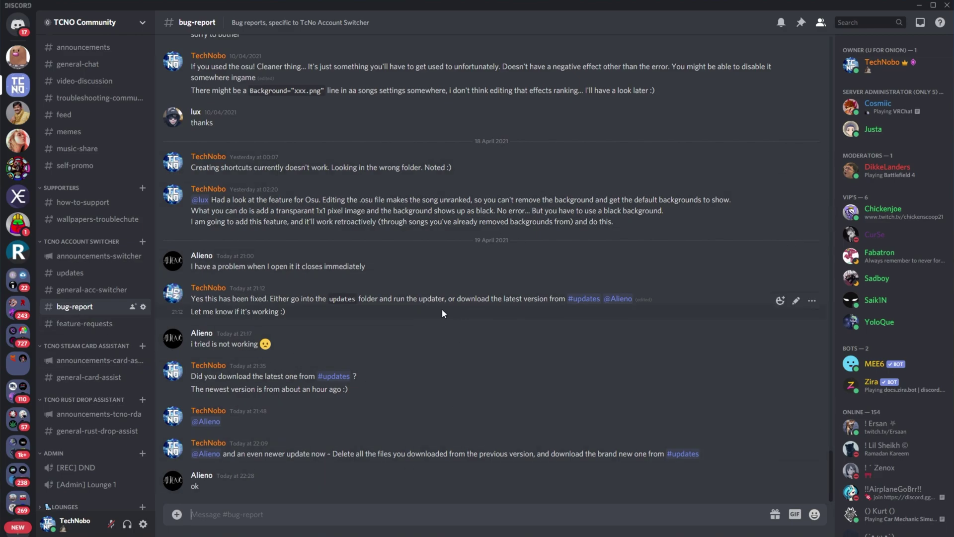
click(81, 293)
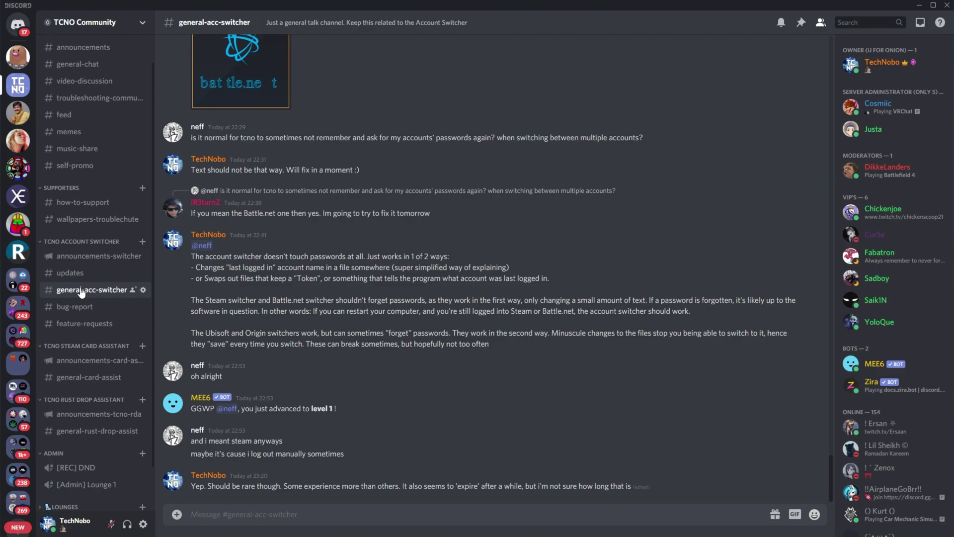
click(83, 324)
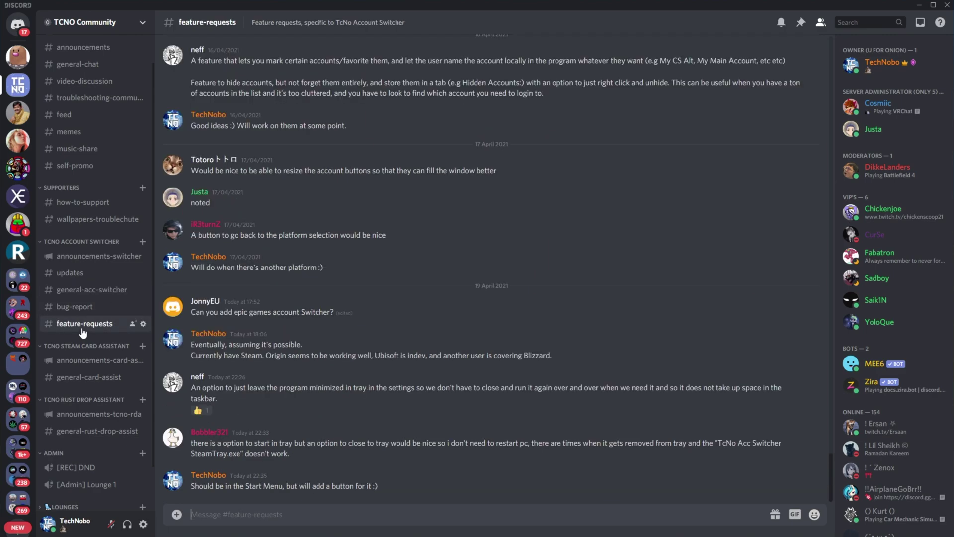
click(918, 7)
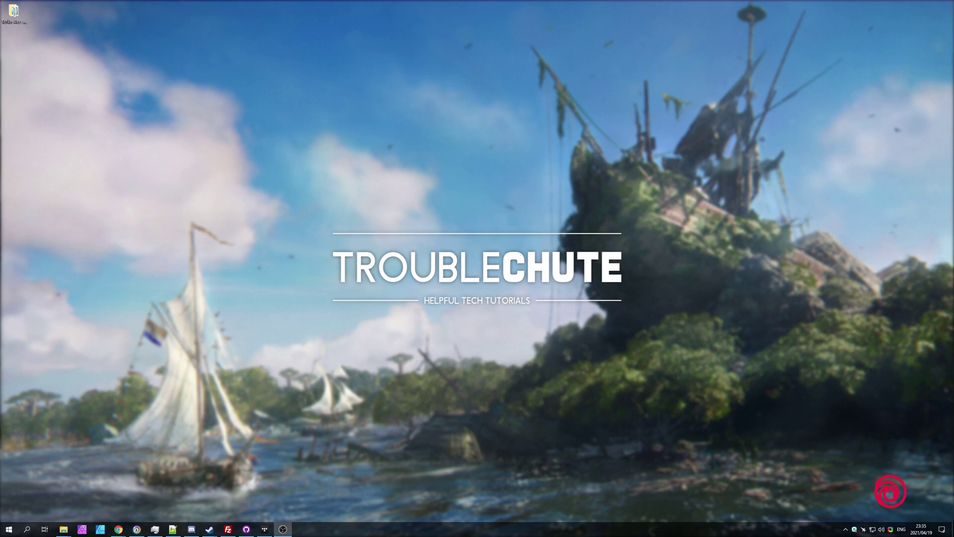
key(alt+Tab)
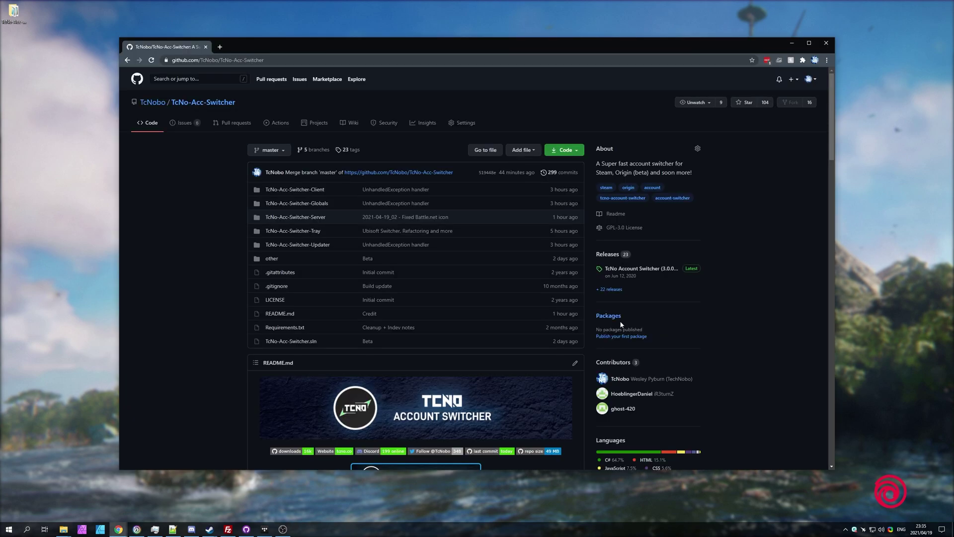
scroll(521, 313, down, 10)
scroll(521, 313, down, 1)
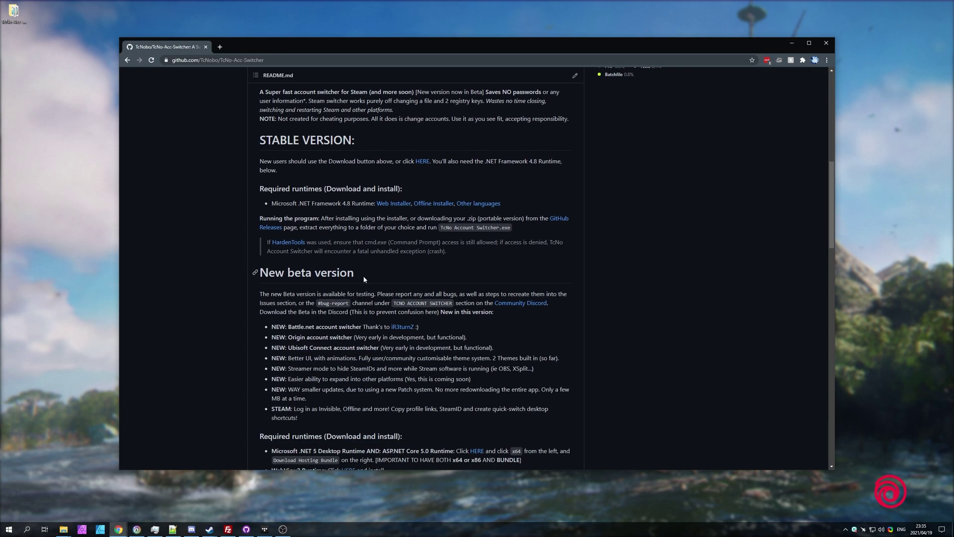
triple_click(363, 276)
click(568, 210)
scroll(568, 210, up, 8)
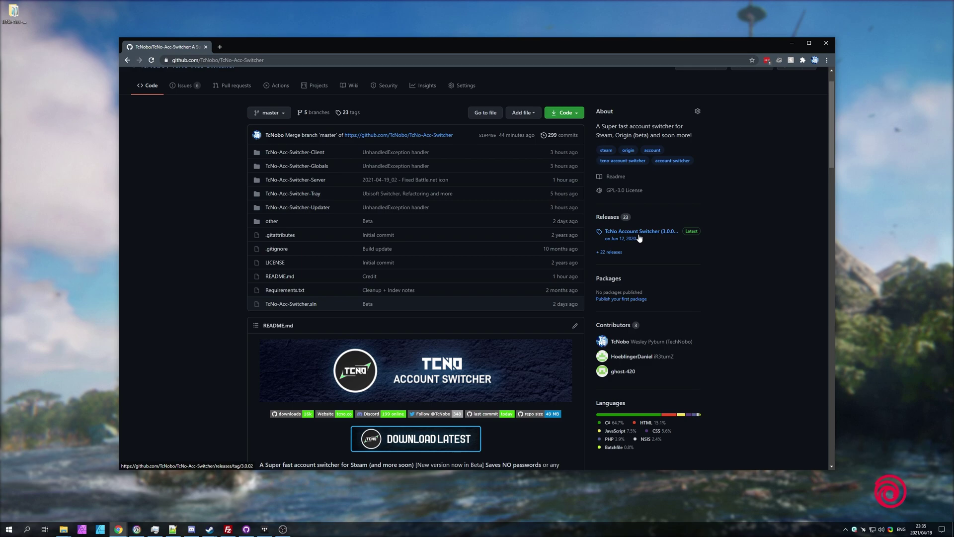
click(640, 237)
drag(522, 209, 356, 209)
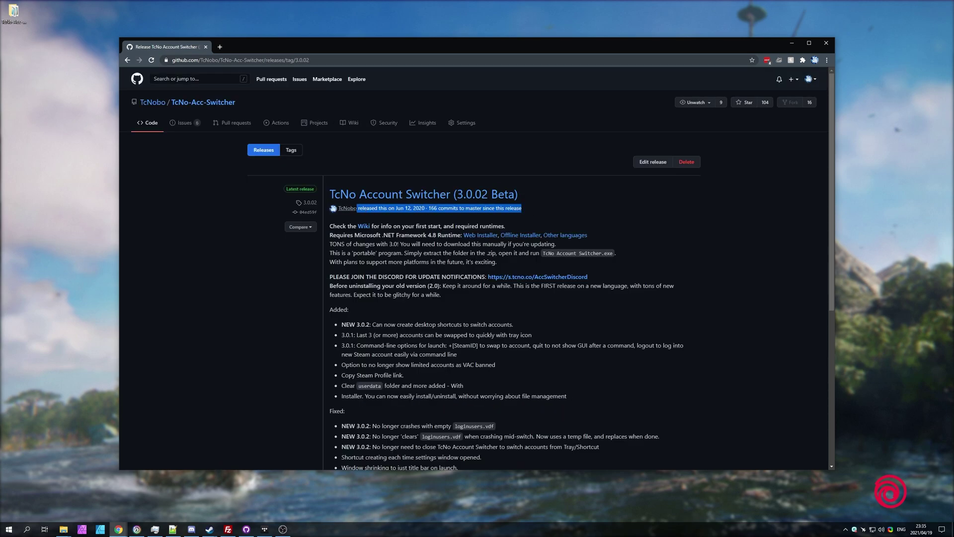
click(417, 275)
key(alt+Left)
scroll(419, 270, down, 3)
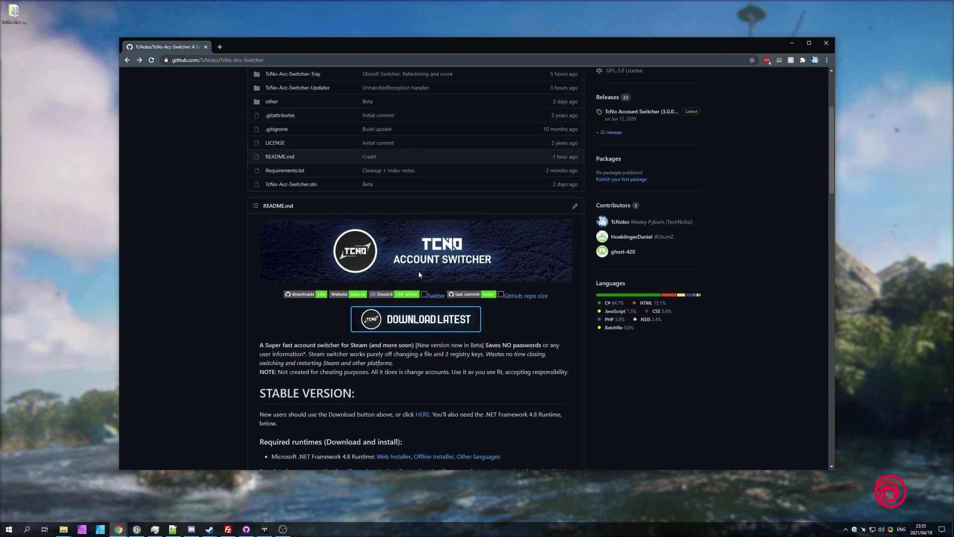
scroll(418, 278, down, 5)
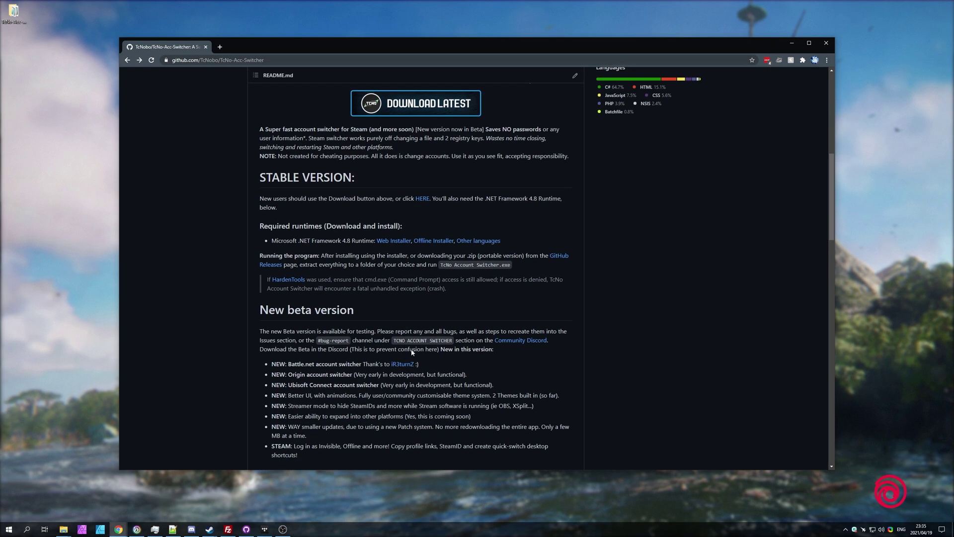